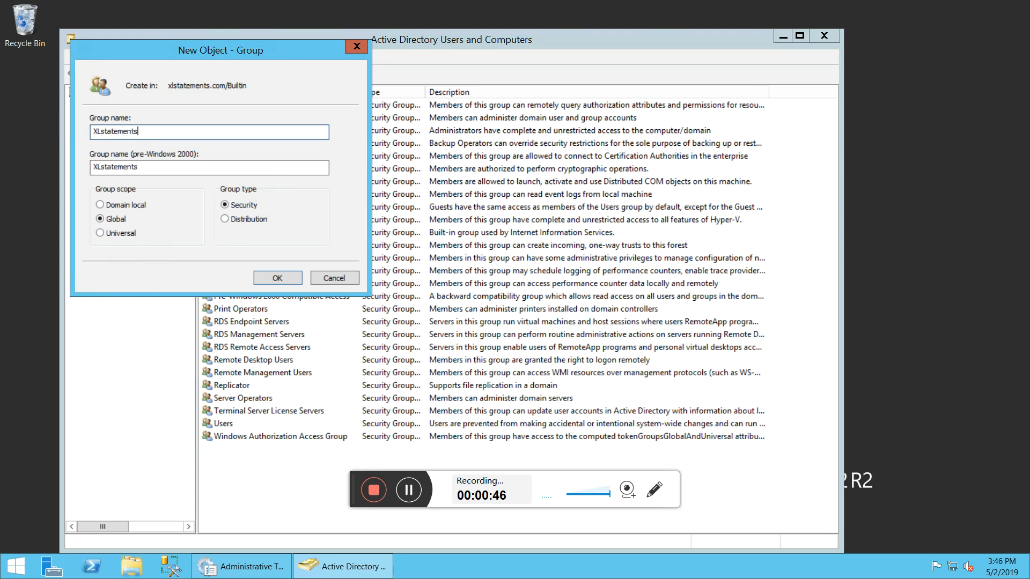
Create the global security group "XLstatements Users" in Builtin and add the intended user account as a member by first name
type("Users")
left_click(277, 278)
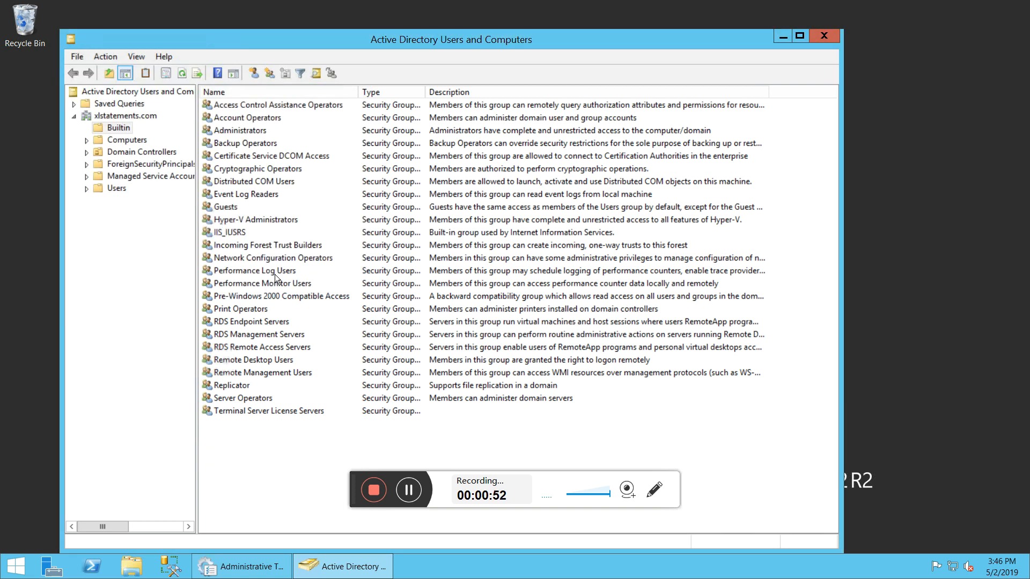
double_click(270, 450)
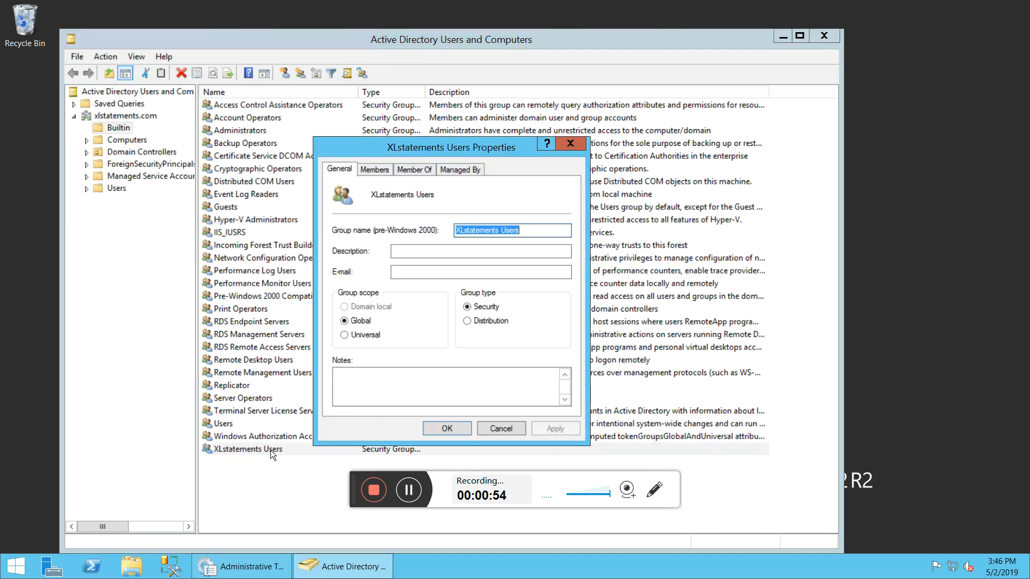
left_click(375, 170)
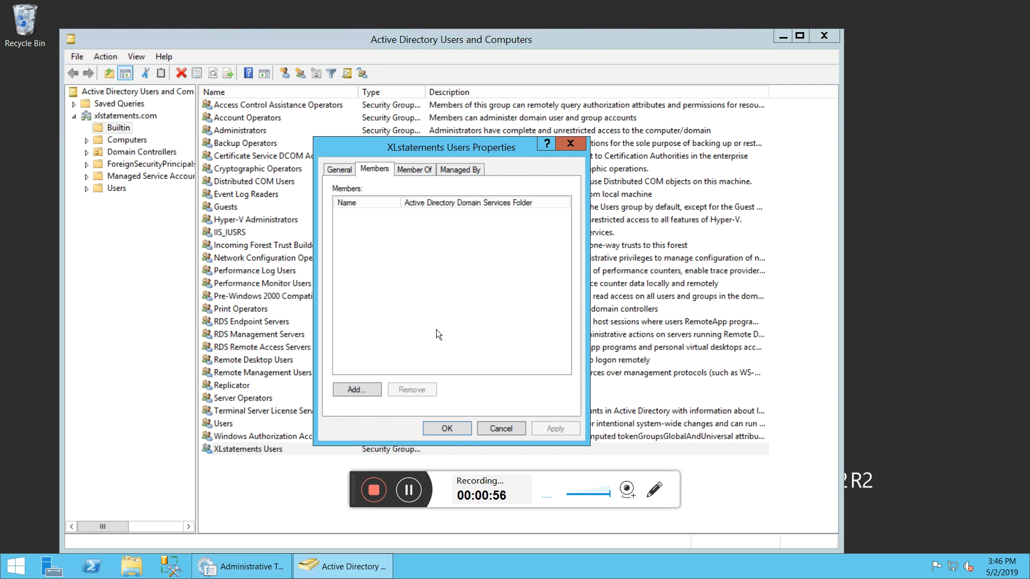
left_click(375, 393)
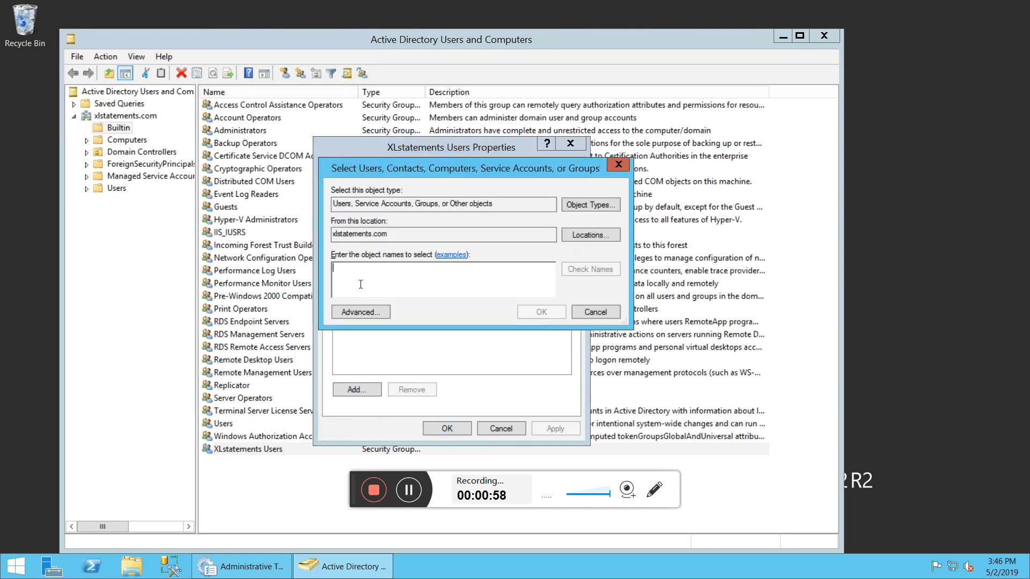
type("Jonat")
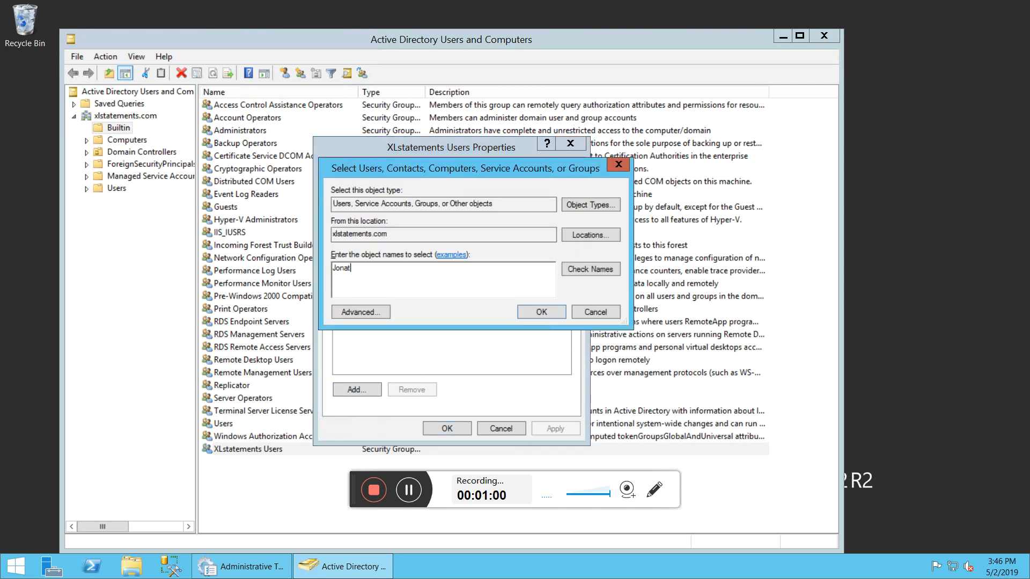
type("han")
left_click(540, 313)
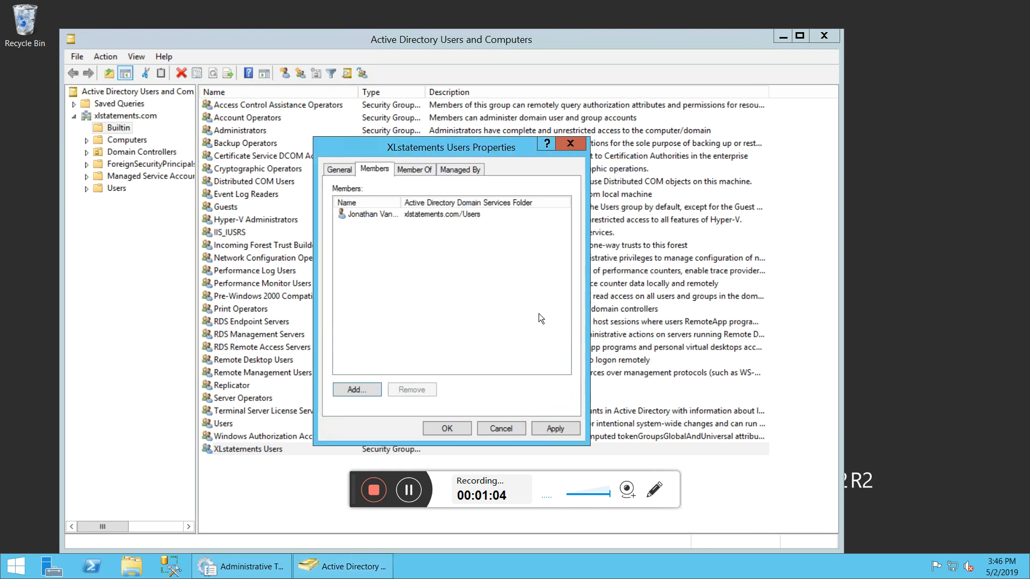
left_click(459, 430)
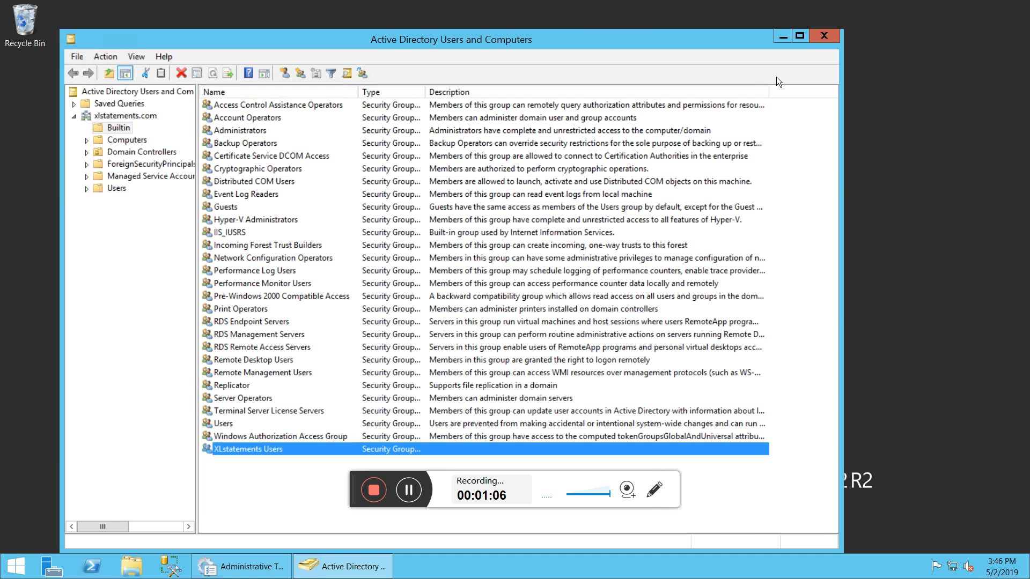
Close Active Directory Users and Computers and minimize both remote desktop sessions to reach the host computer's desktop
left_click(823, 37)
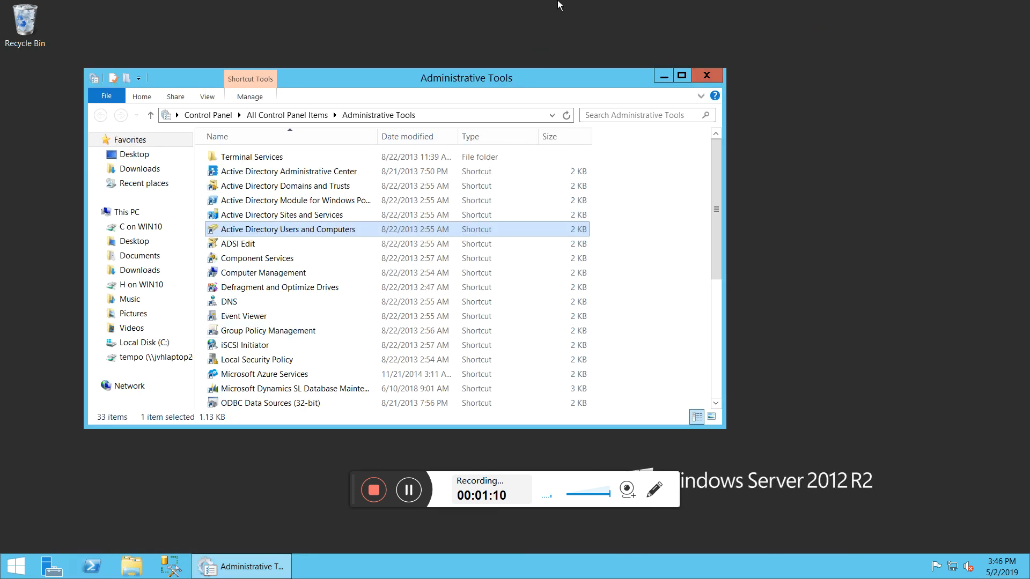
mouse_move(557, 1)
left_click(645, 10)
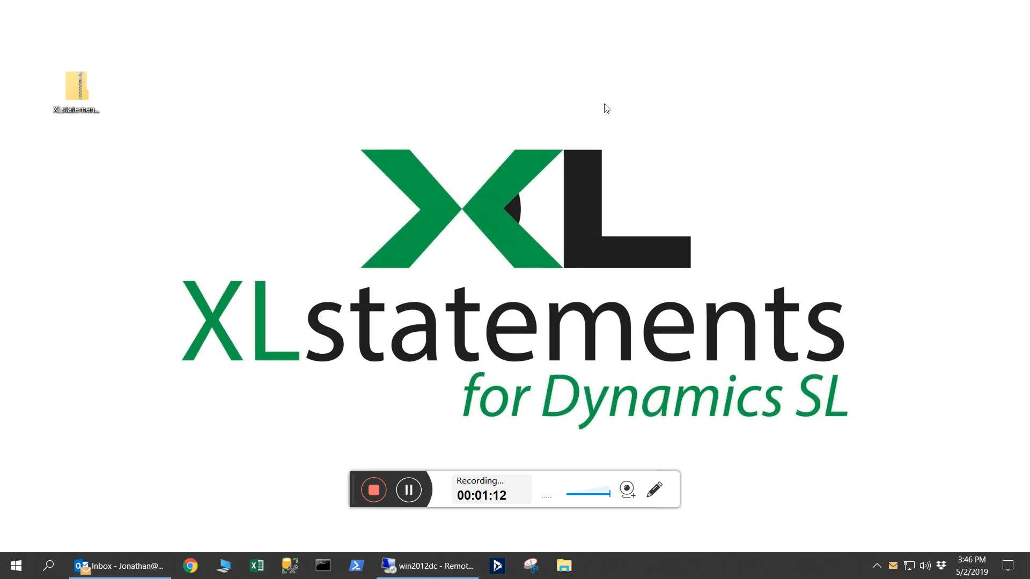
left_click(424, 276)
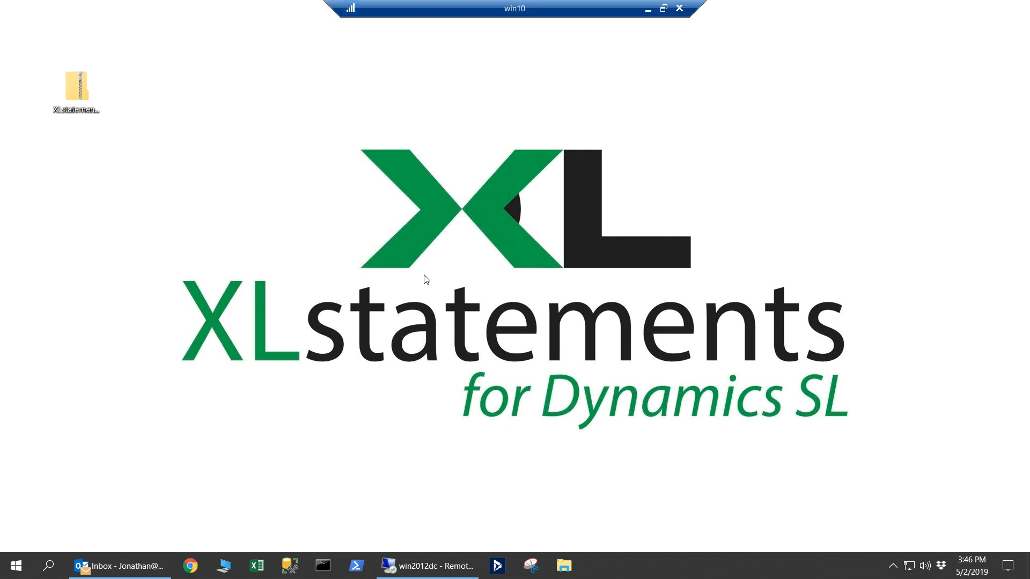
left_click(648, 9)
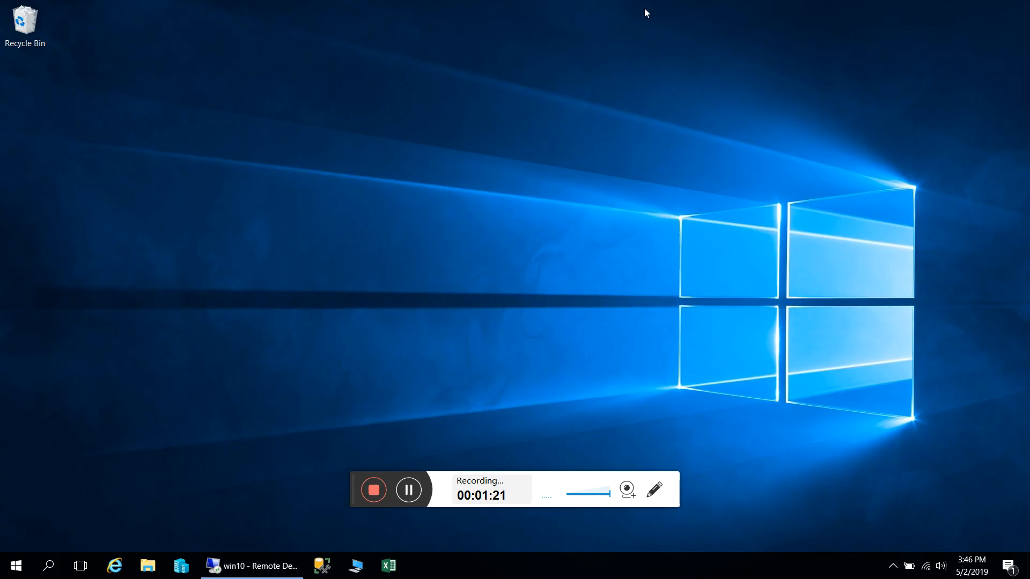
Create a folder named "XLstatements" in the root of Local Disk (C:) on the host computer
left_click(355, 566)
left_click(299, 186)
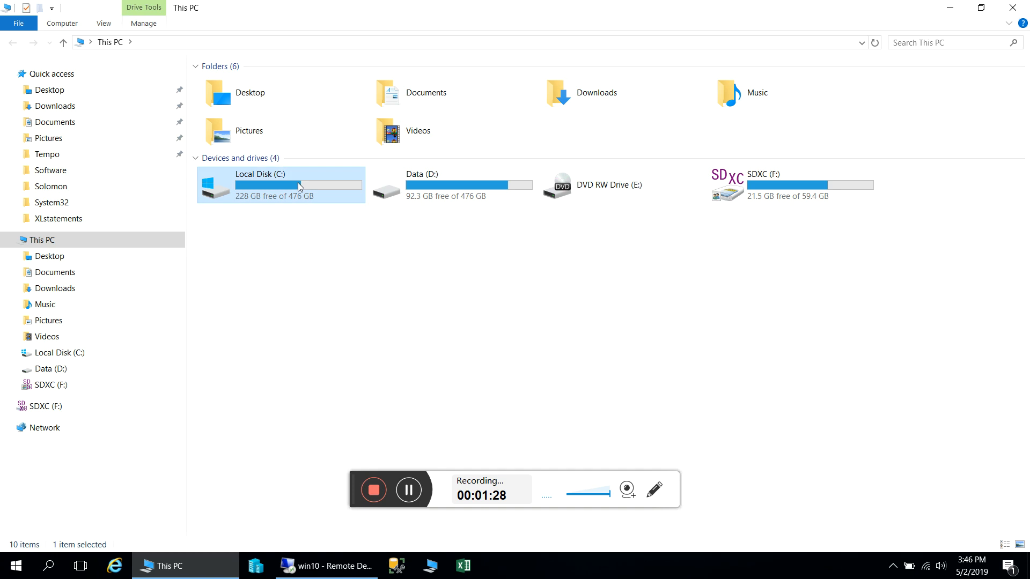
double_click(299, 186)
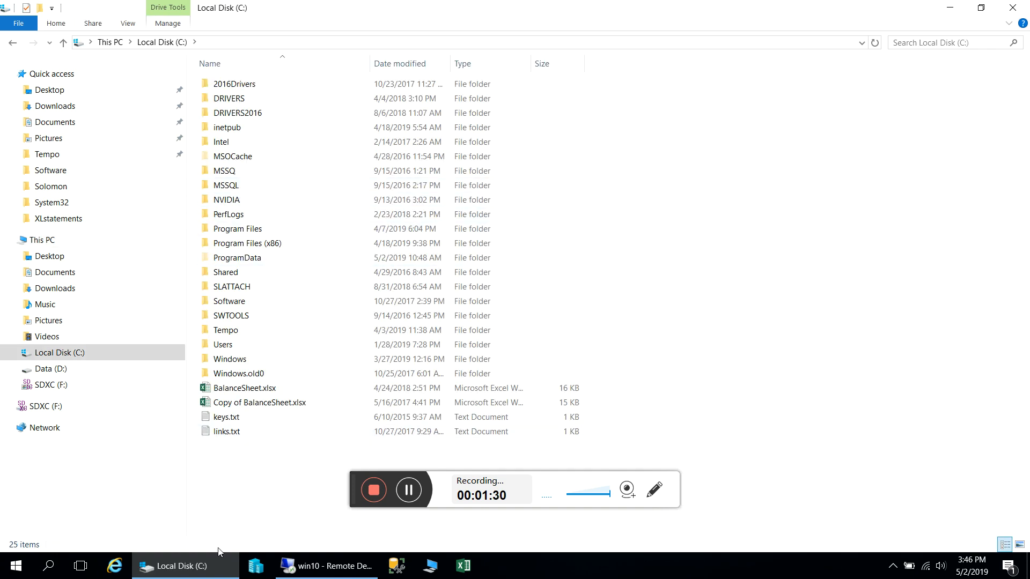
right_click(223, 500)
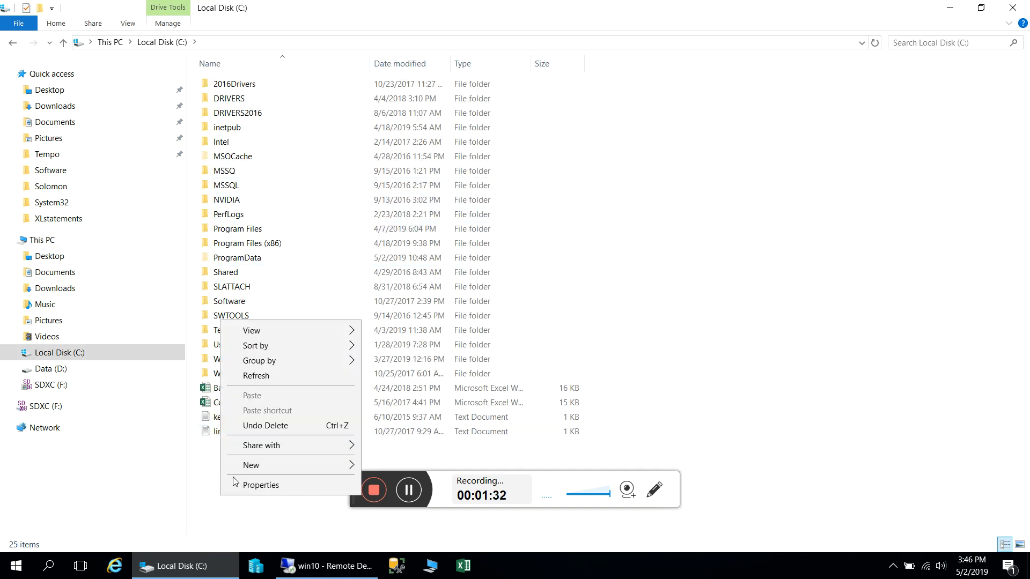
mouse_move(246, 462)
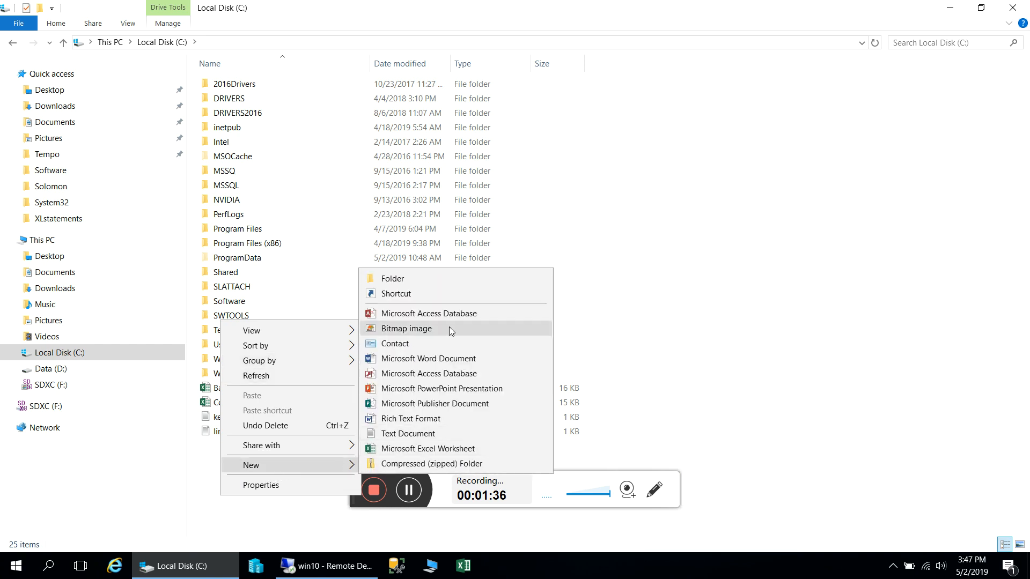
left_click(447, 282)
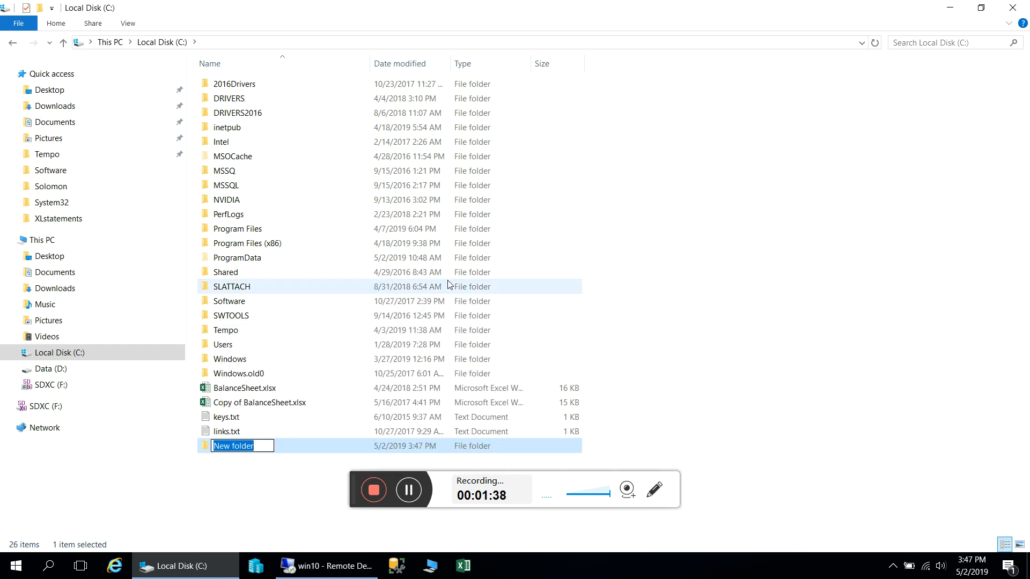
type("XLstatements")
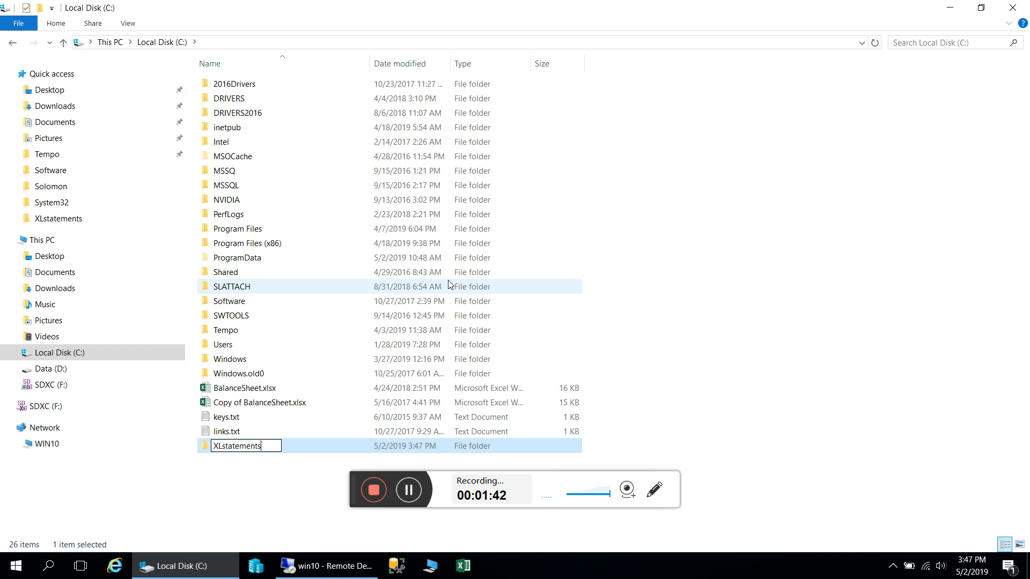
key("Return")
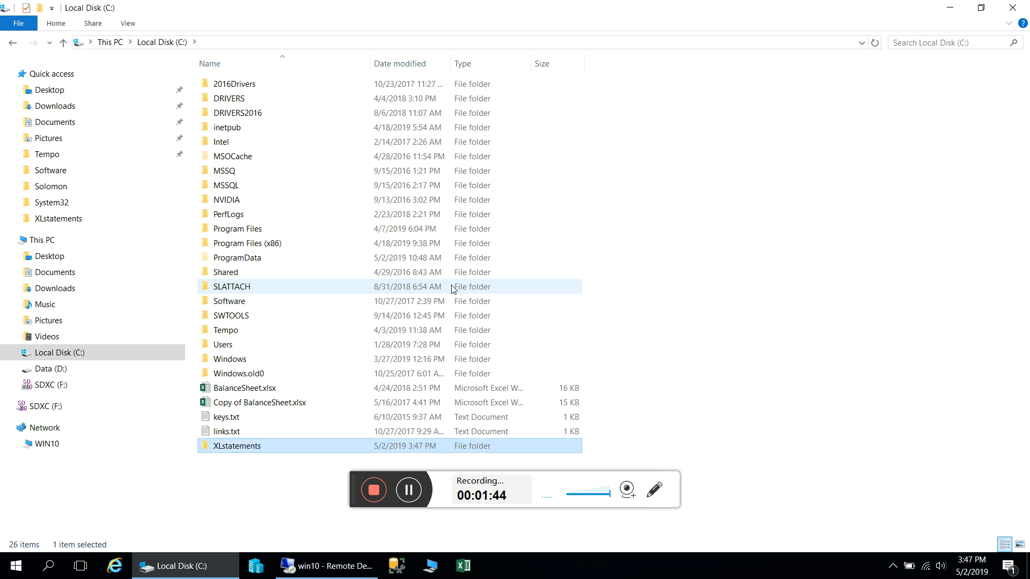
Share the XLstatements folder with the "Xlstatements Users" group at the Read permission level
right_click(238, 453)
mouse_move(282, 335)
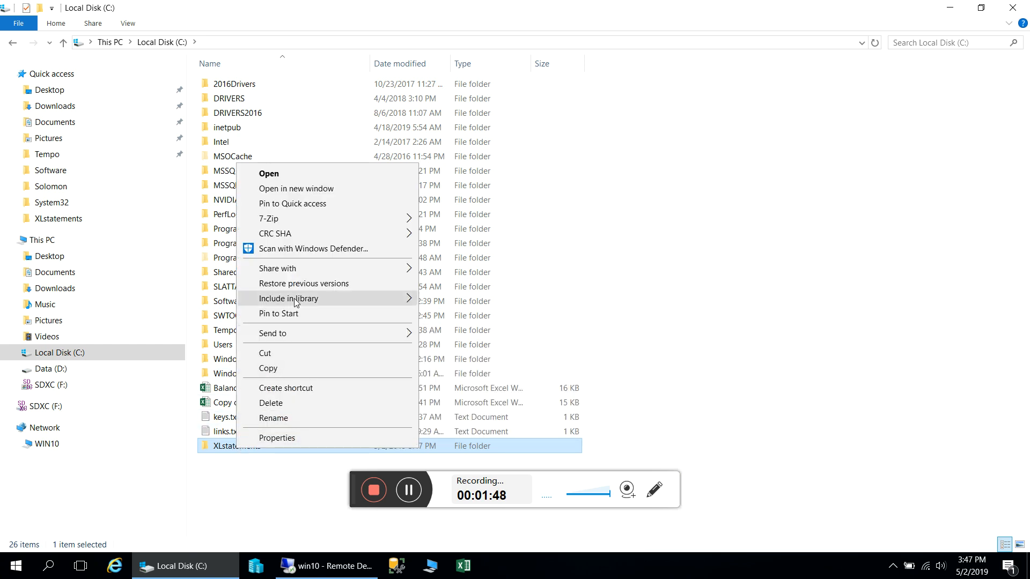
mouse_move(304, 274)
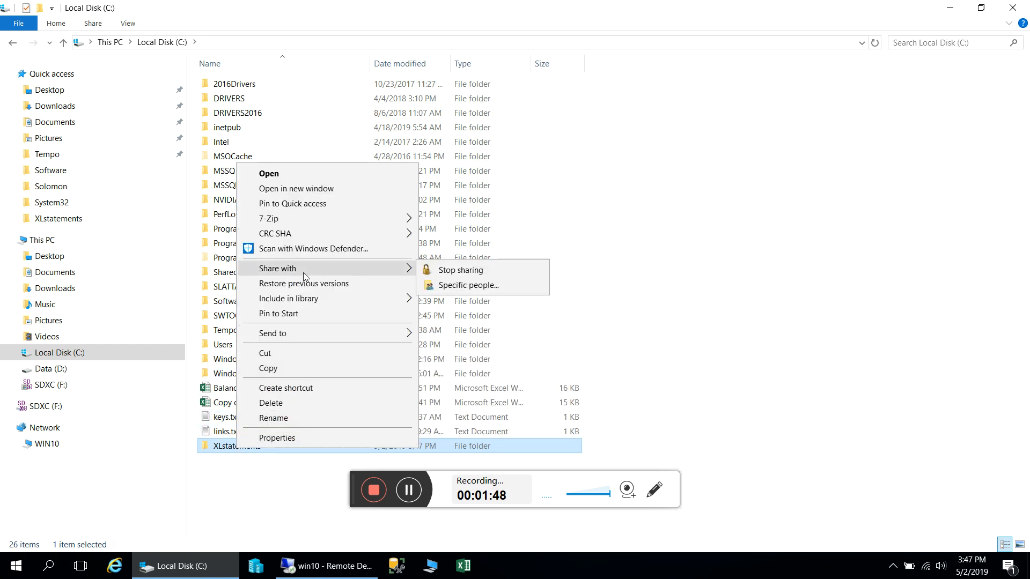
left_click(484, 288)
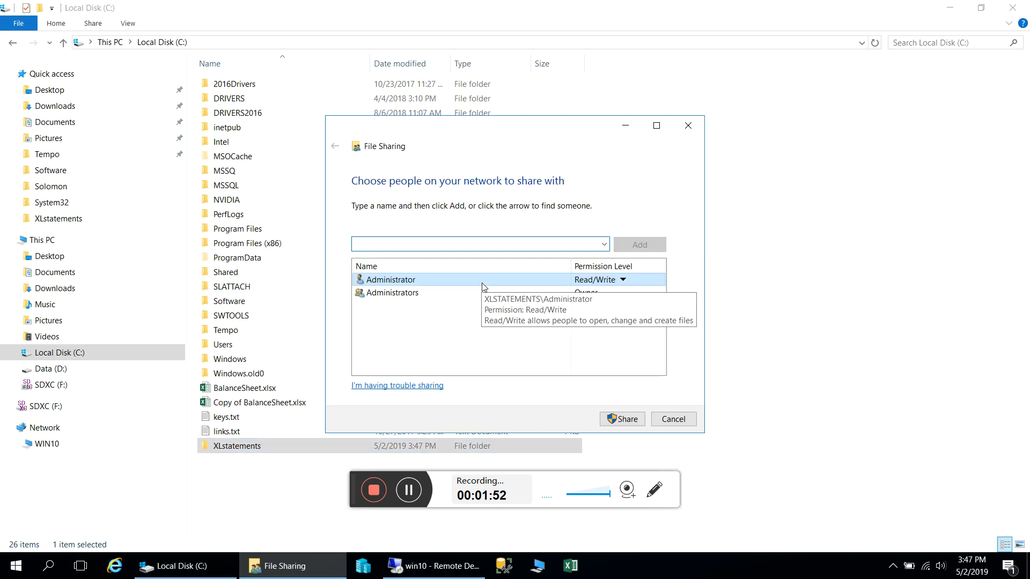
type("X")
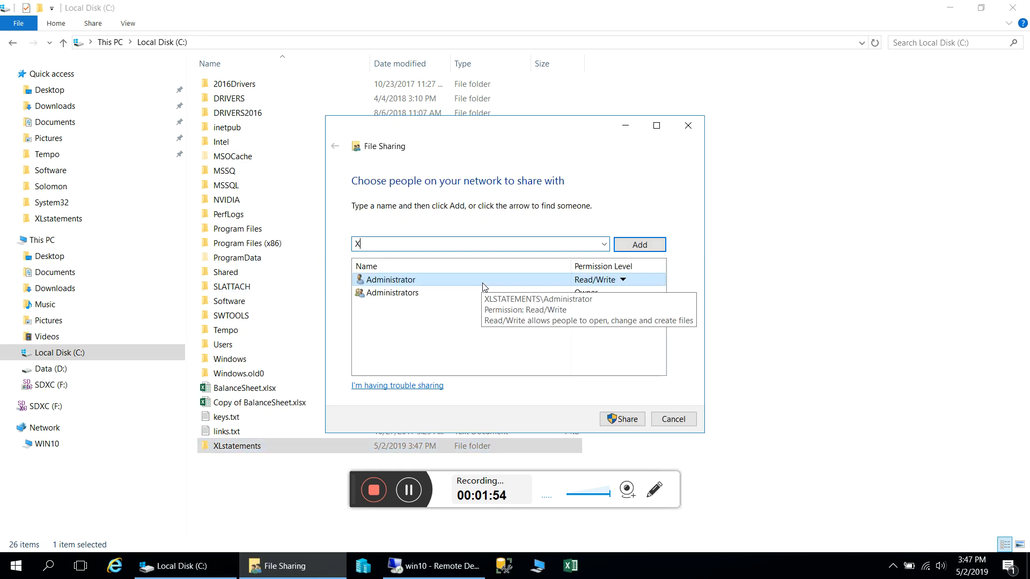
type("lstatements Users")
left_click(654, 243)
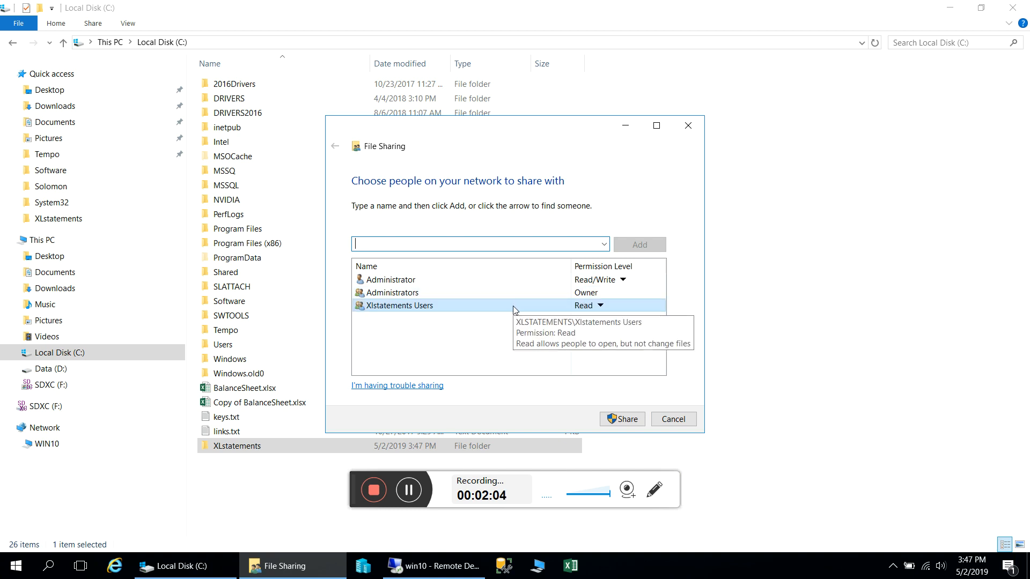
left_click(638, 425)
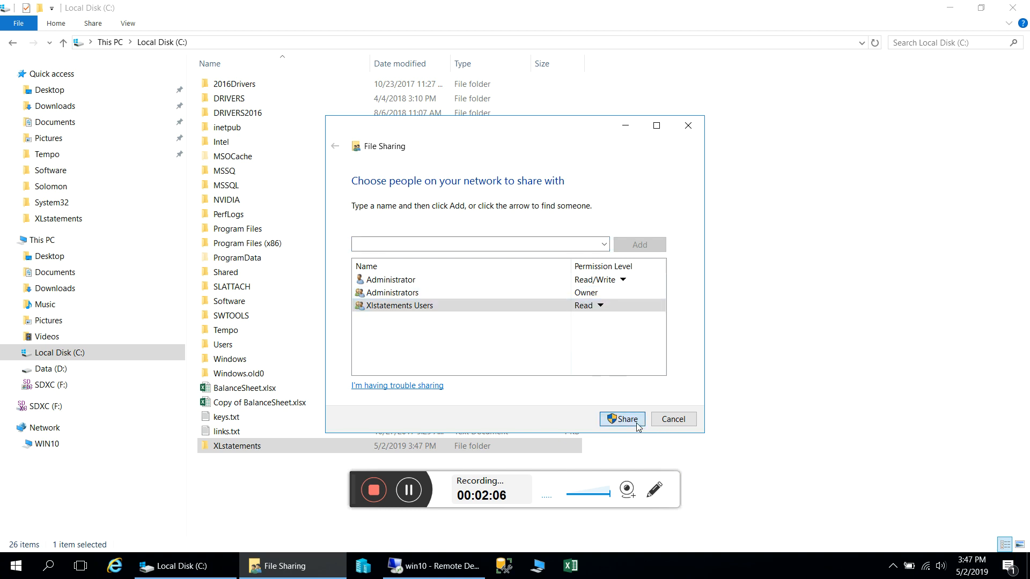
left_click(685, 421)
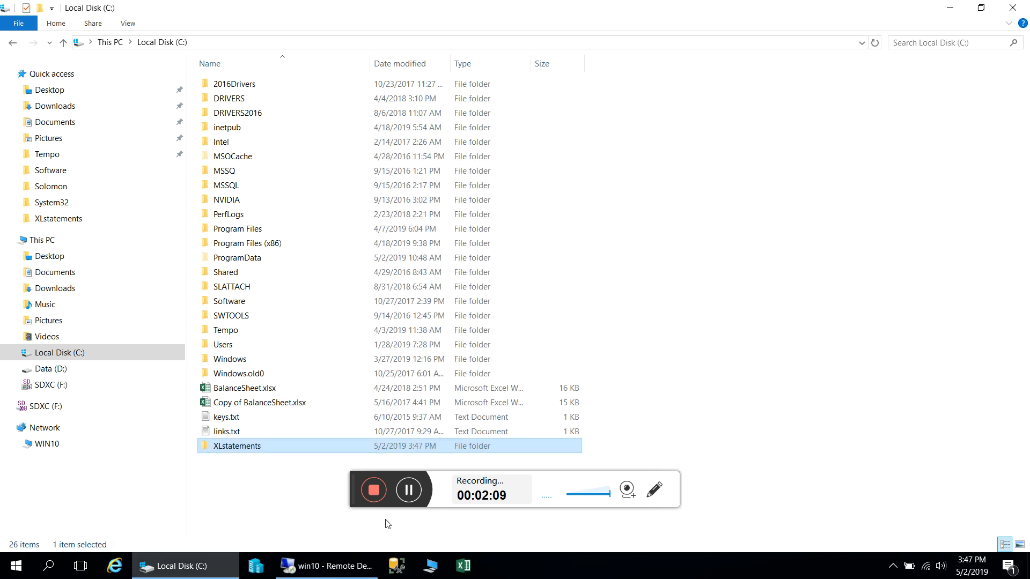
Switch to the win10 remote session and extract the XLstatements zip archive to the desktop folder XLstatements02517
left_click(339, 564)
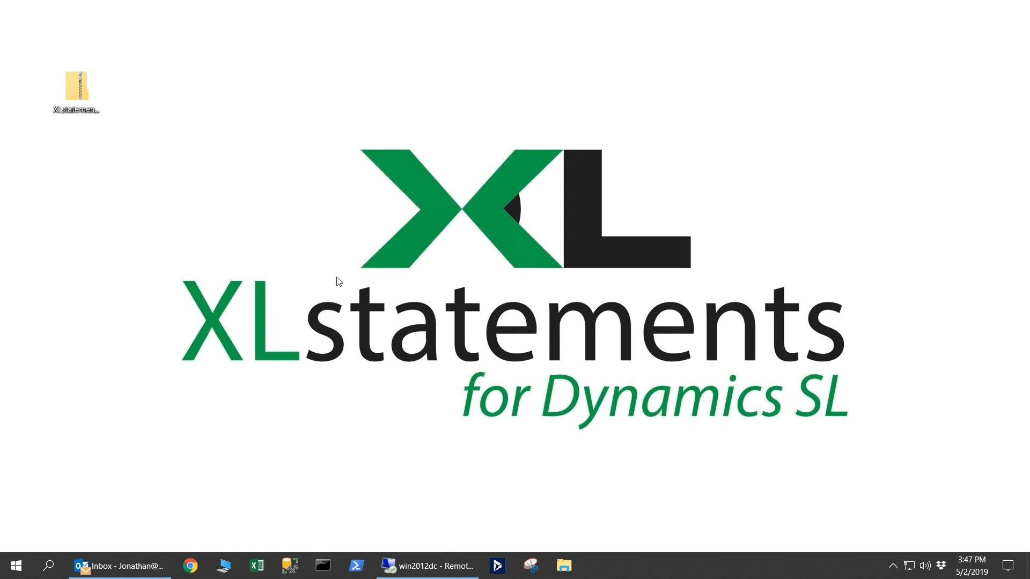
double_click(82, 97)
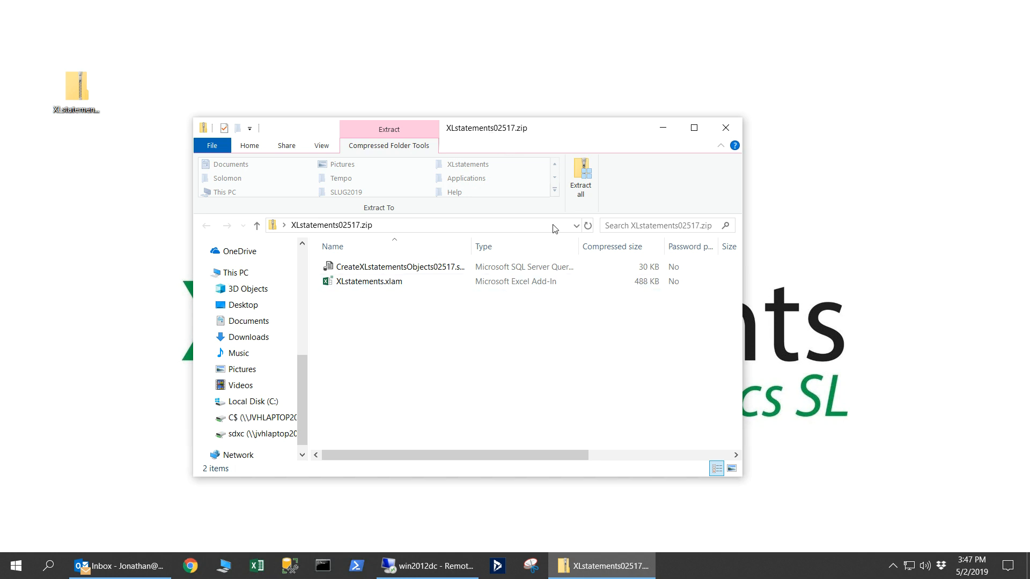
left_click(581, 176)
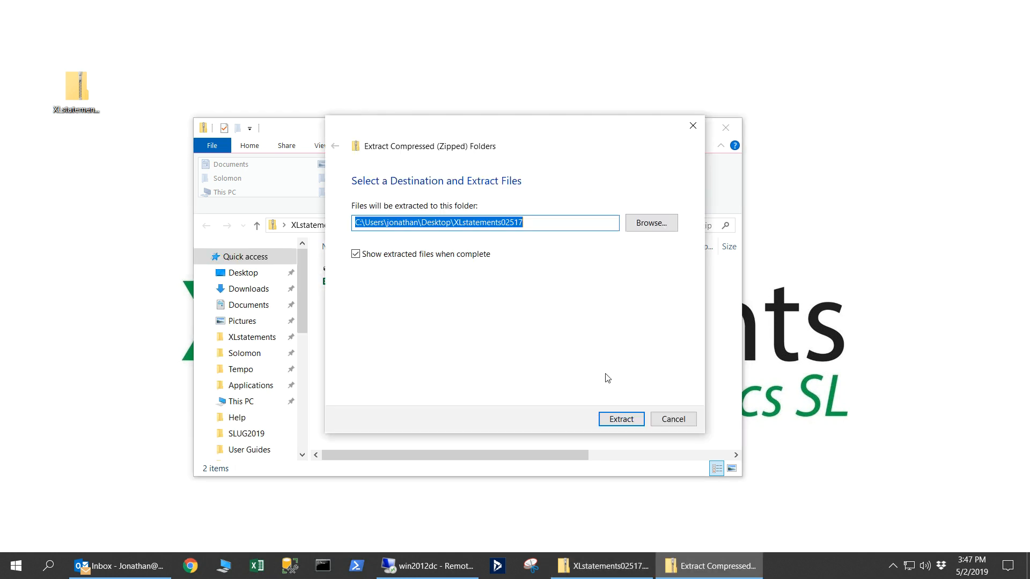
left_click(622, 419)
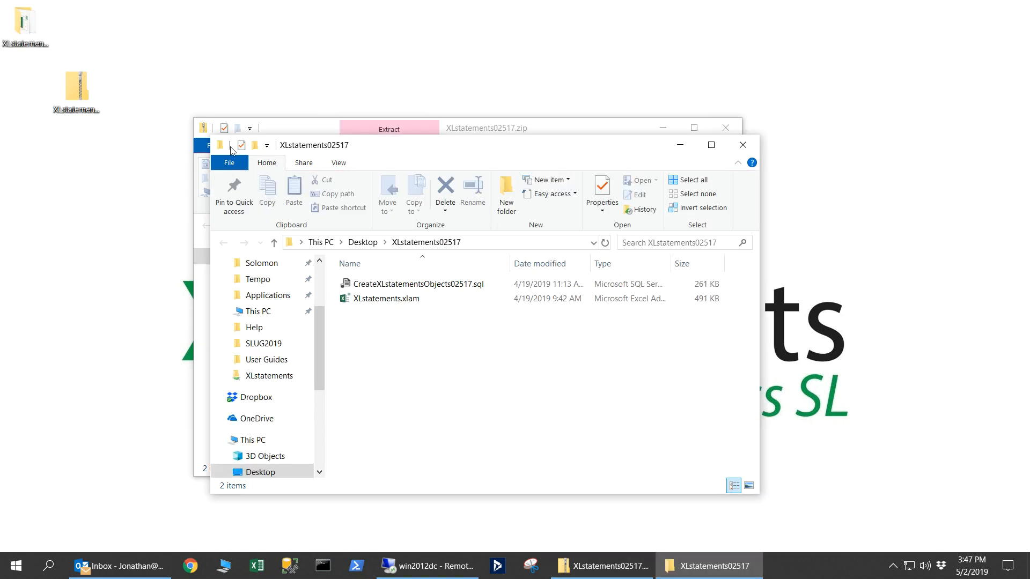
double_click(22, 21)
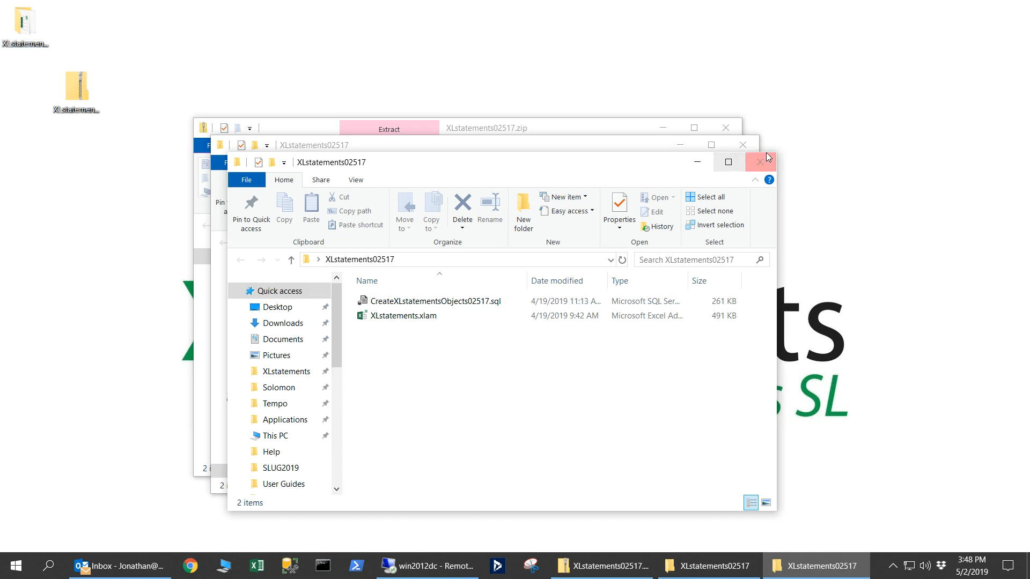
left_click(760, 161)
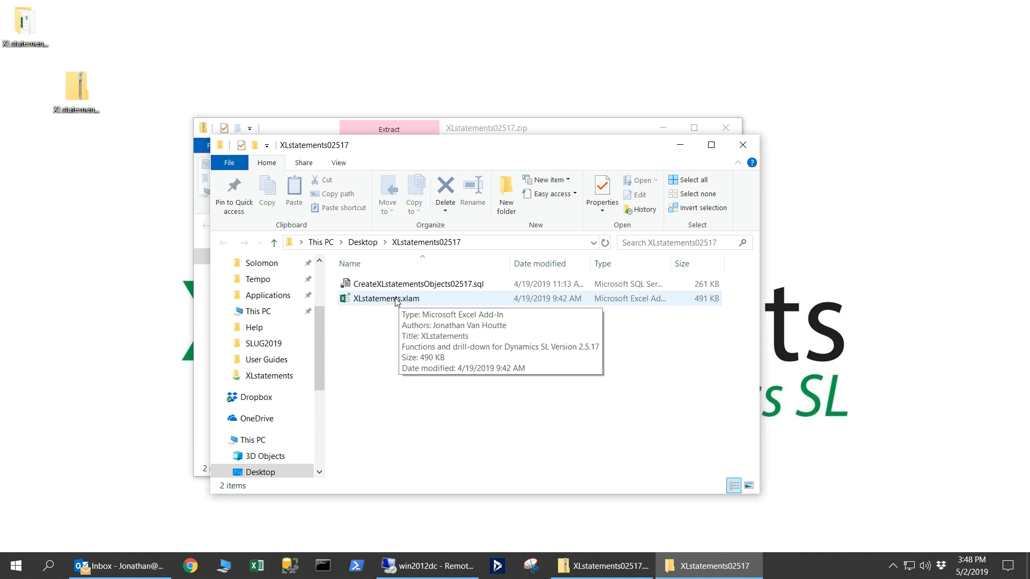
Open the network share \\jvhlaptop2016\XLstatements in a new File Explorer window and copy XLstatements.xlam from the extracted folder into it
left_click(227, 564)
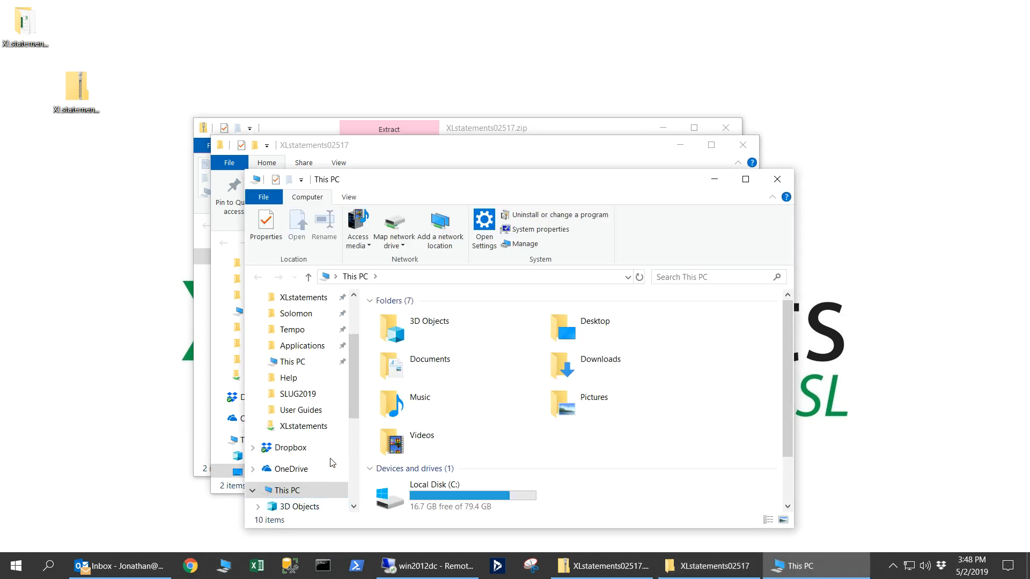
left_click(376, 276)
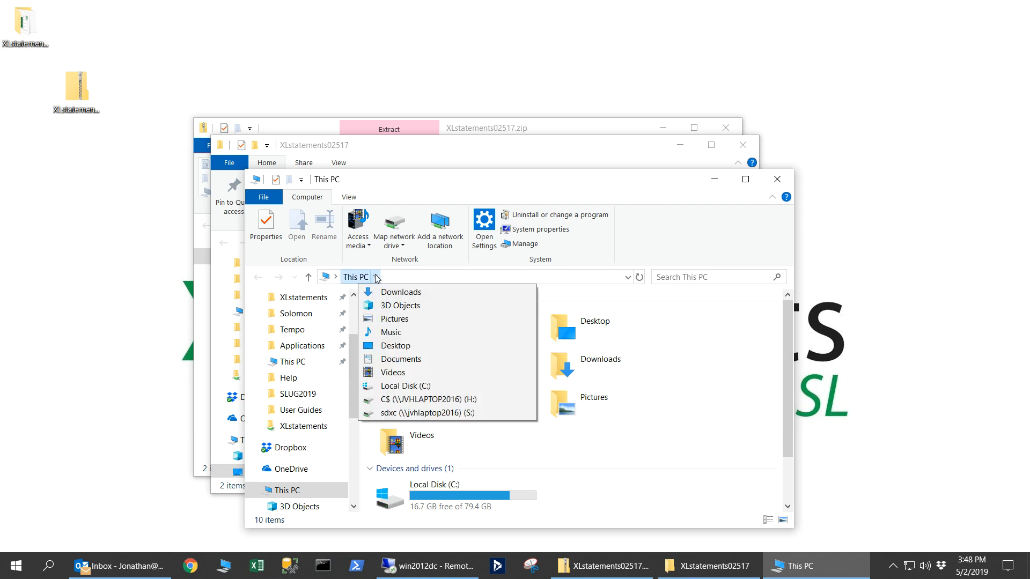
left_click(377, 277)
left_click(389, 275)
type("\\")
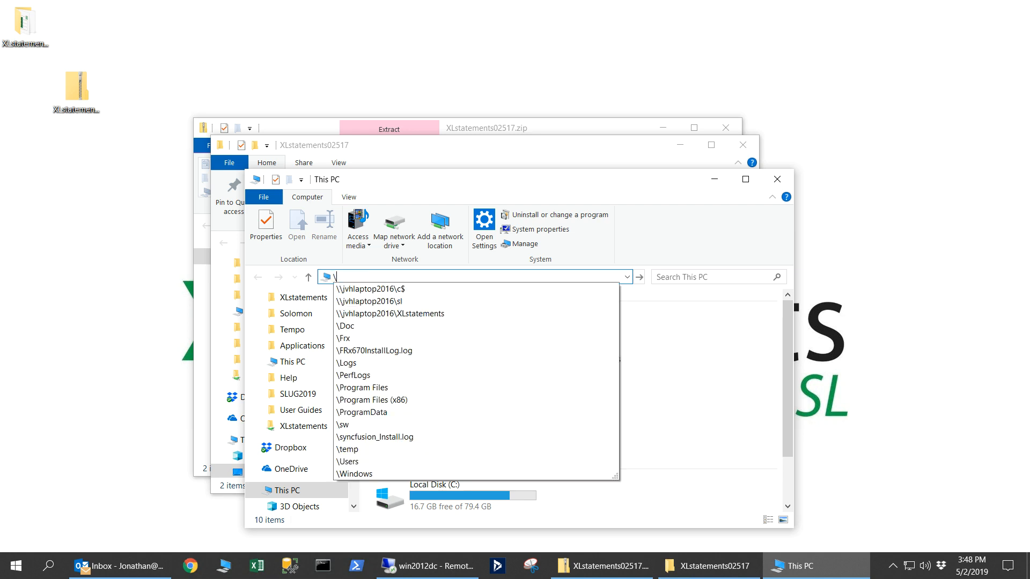
type("\\jvhlapt")
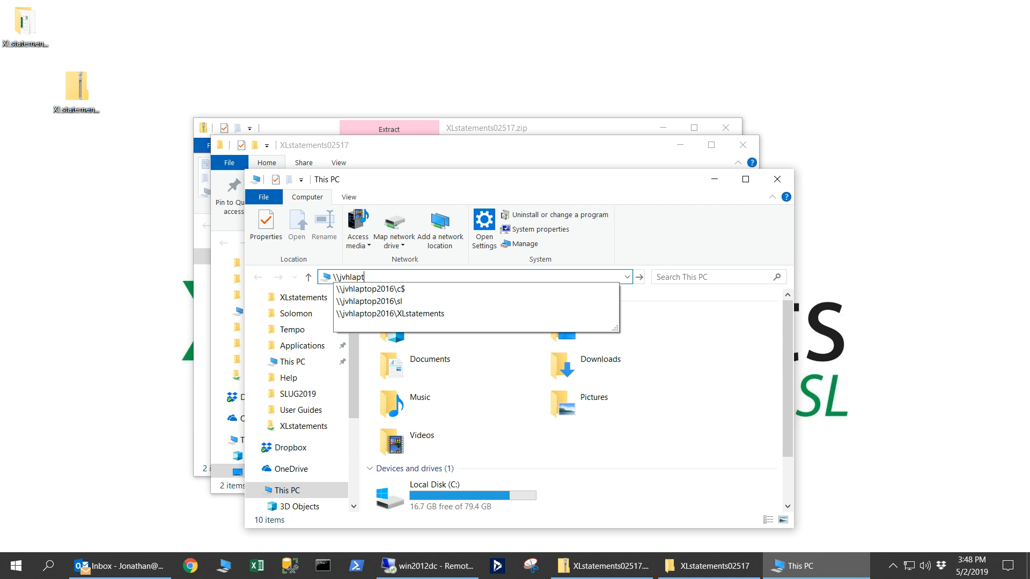
type("op2016\\")
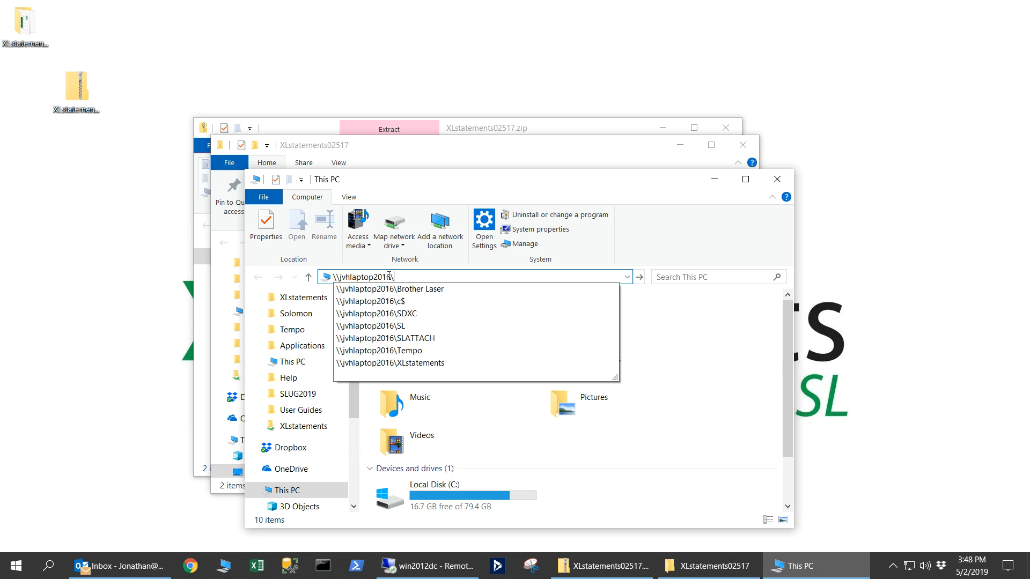
left_click(427, 363)
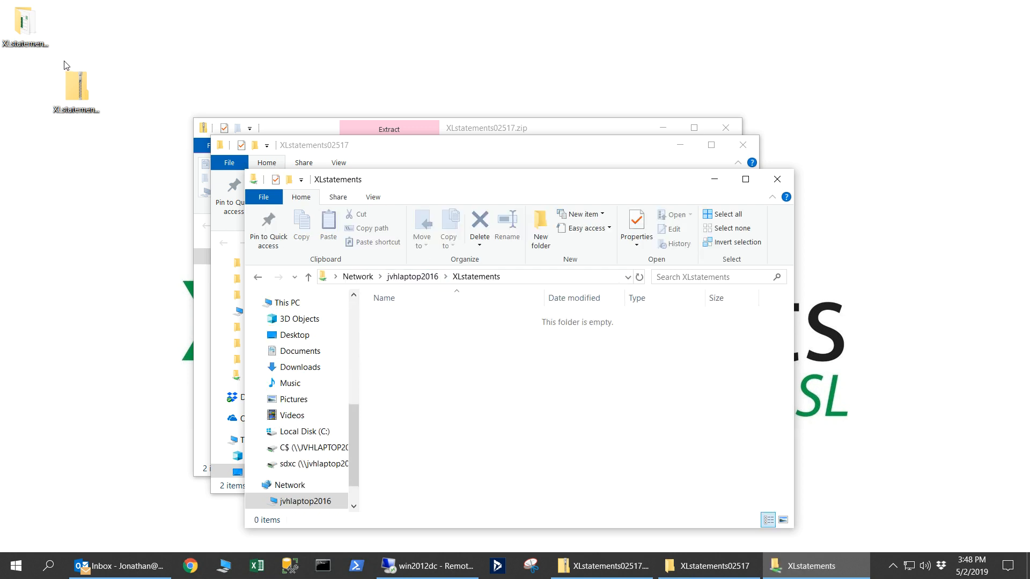
left_click_drag(442, 189, 647, 153)
left_click_drag(387, 305, 674, 331)
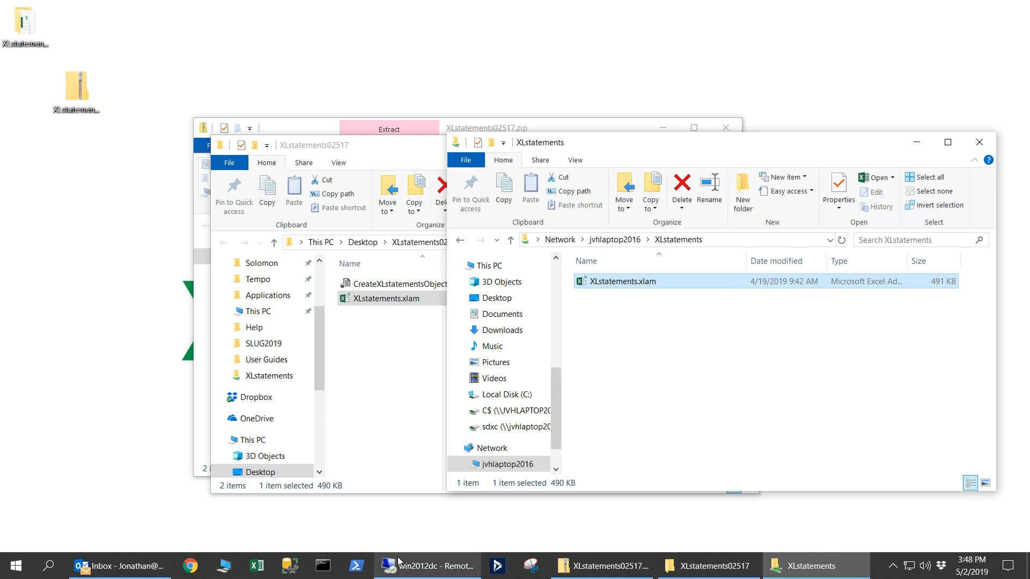
Connect SQL Server Management Studio to JVHLAPTOP2016 and execute CreateXLstatementsObjects02517.sql from the desktop folder XLstatements02517 in the SLDemoSystem database
left_click(292, 568)
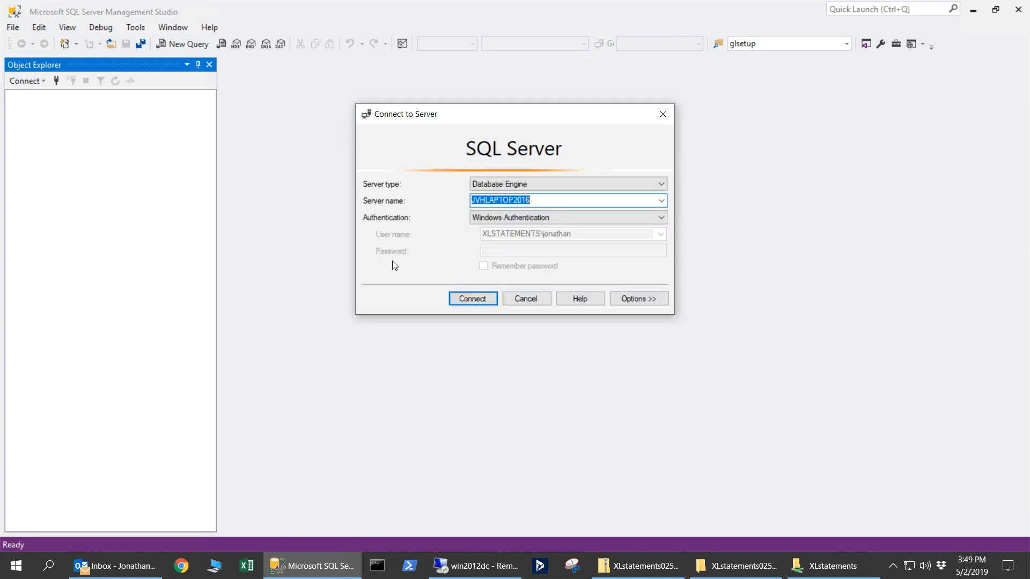
left_click(477, 297)
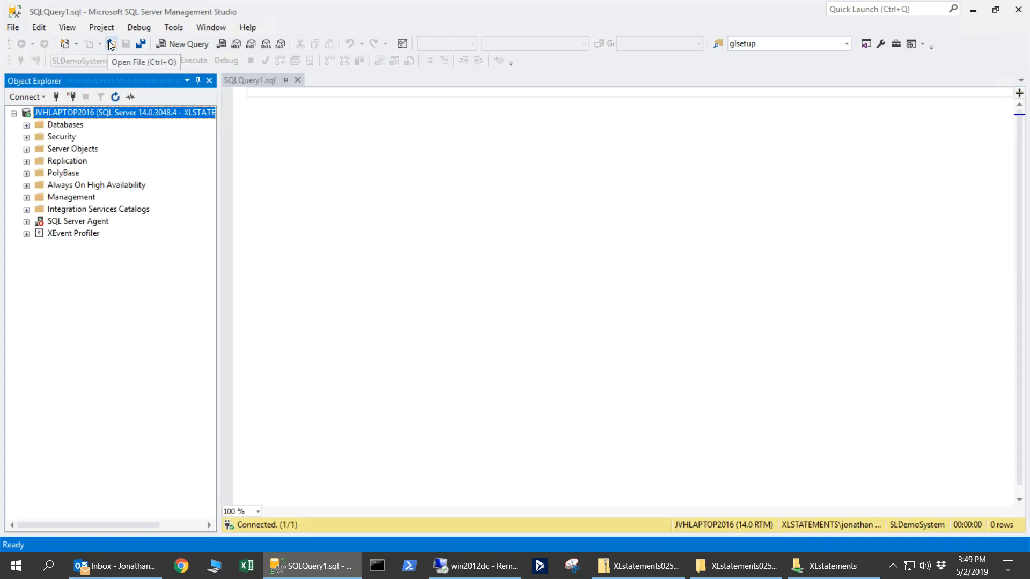
left_click(111, 44)
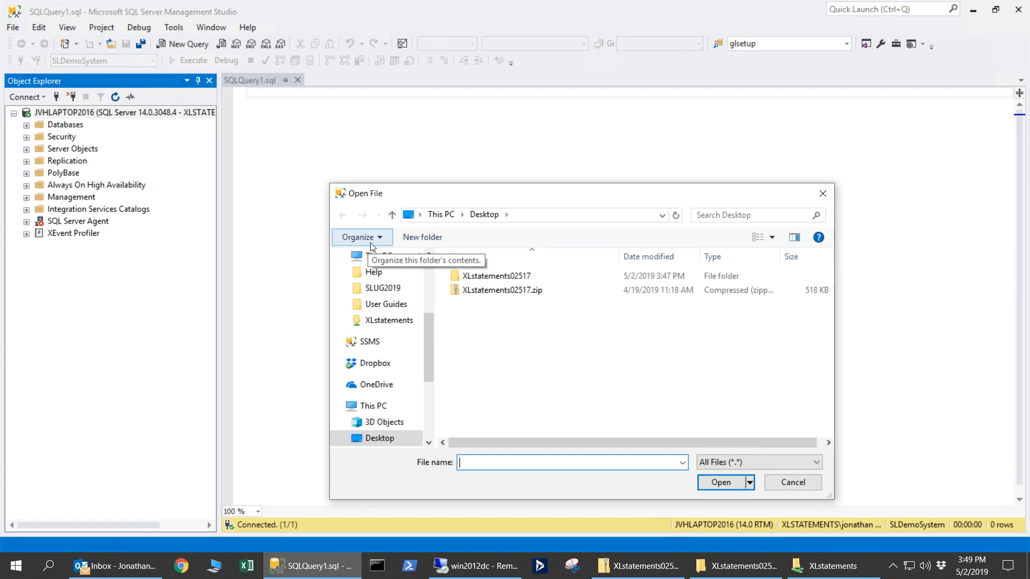
double_click(529, 276)
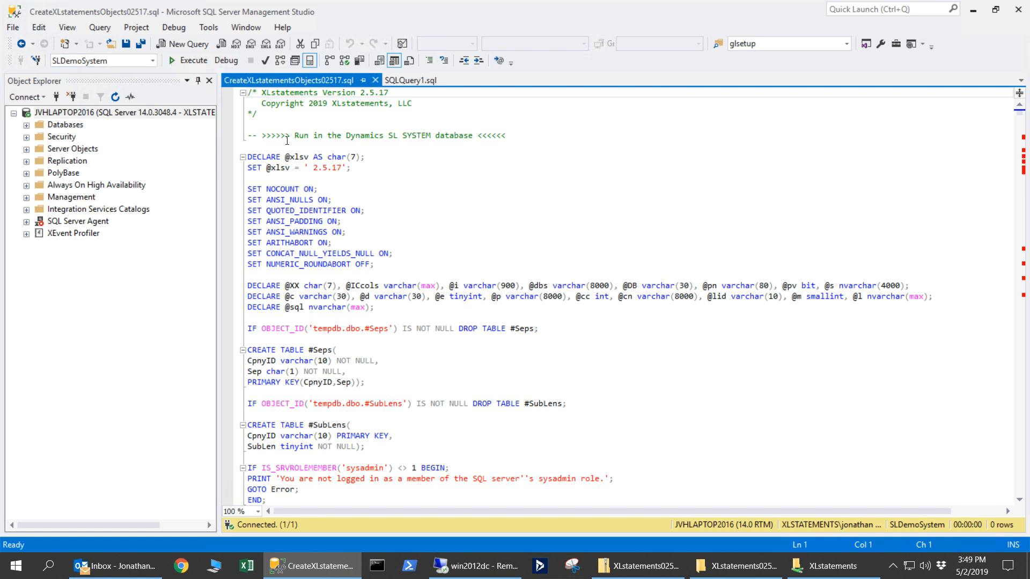
left_click(192, 62)
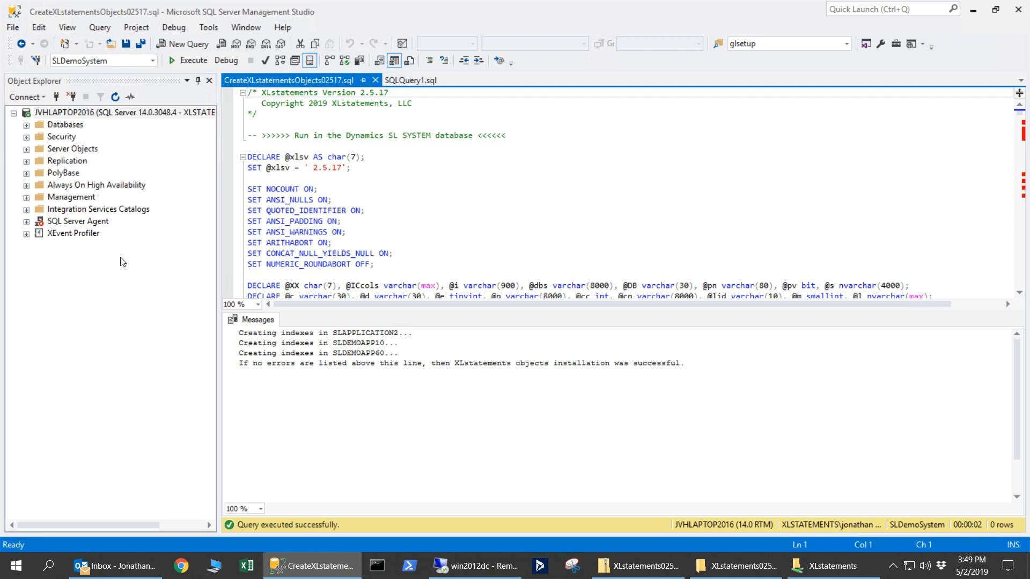
Start a new server login with Windows authentication and the login name "xlstatements\xlstatements users"
left_click(26, 137)
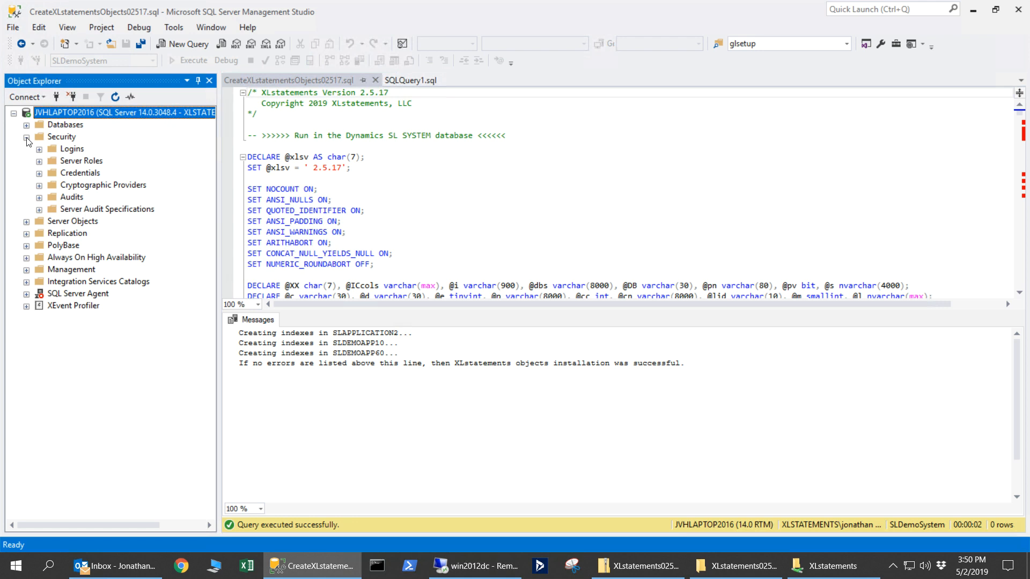
right_click(64, 151)
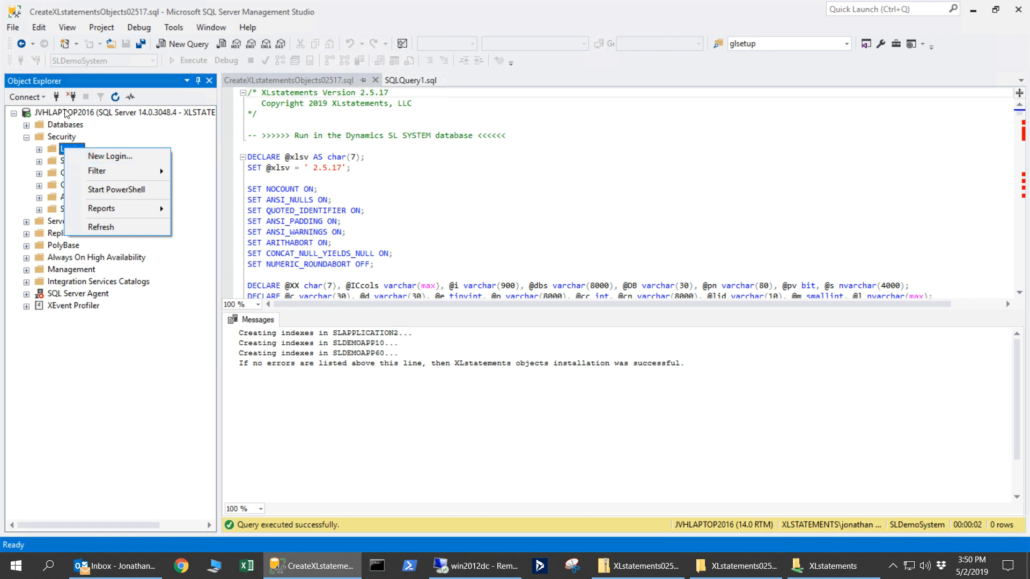
left_click(88, 156)
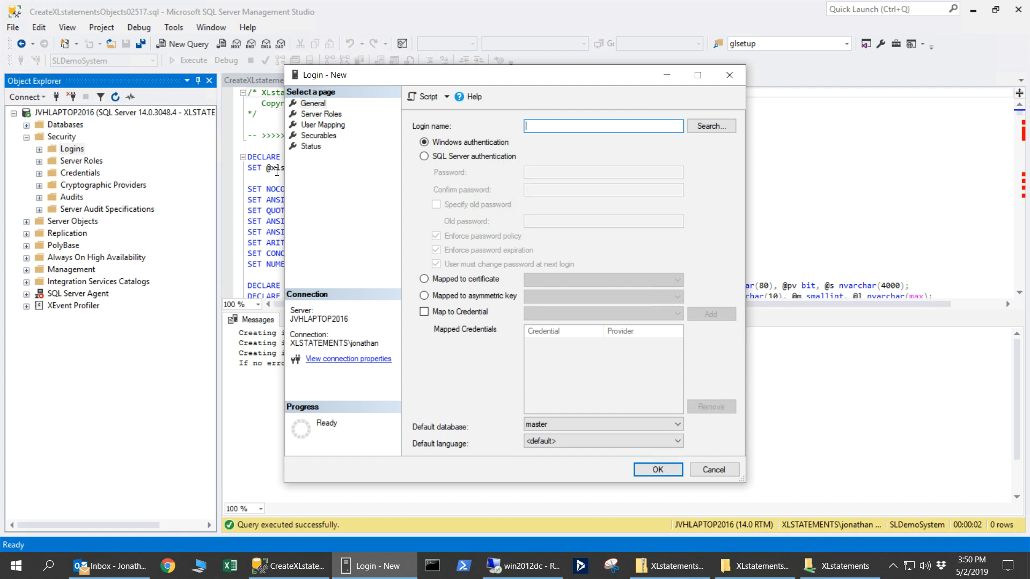
type("xlastatements")
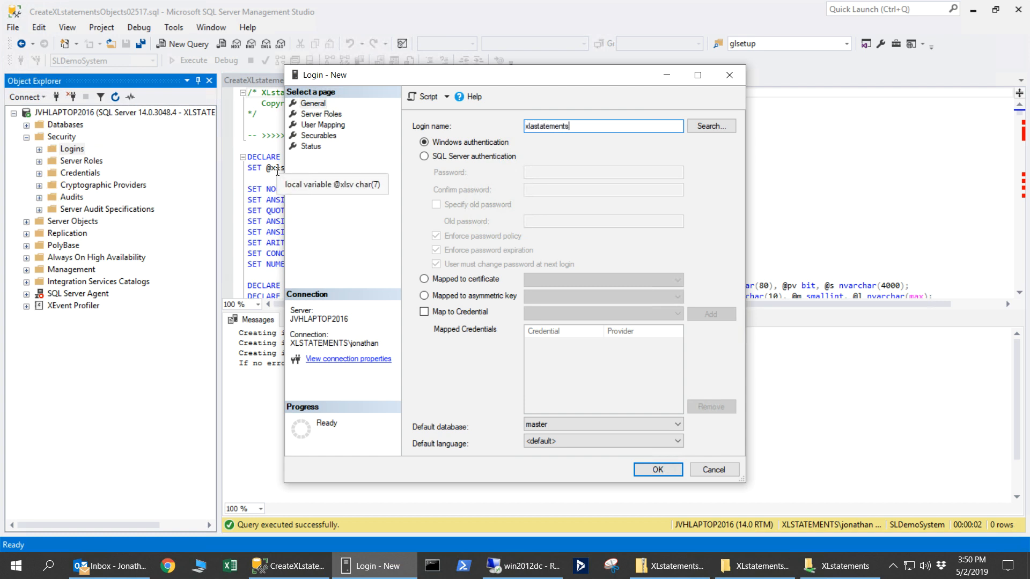
key("BackSpace")
key("BackSpace")
key("BackSpace")
key("BackSpace")
key("BackSpace")
key("BackSpace")
key("BackSpace")
key("BackSpace")
key("BackSpace")
key("BackSpace")
key("BackSpace")
type("statements\\xlstatements users")
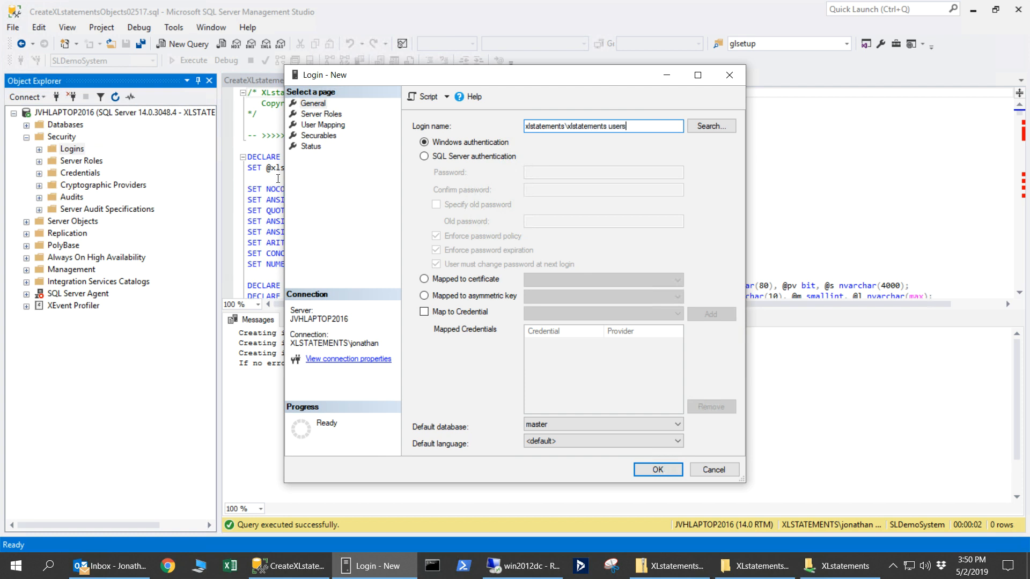
Map the new login to the SLDemoSystem database with the XLstatements role membership and create the login
left_click(319, 126)
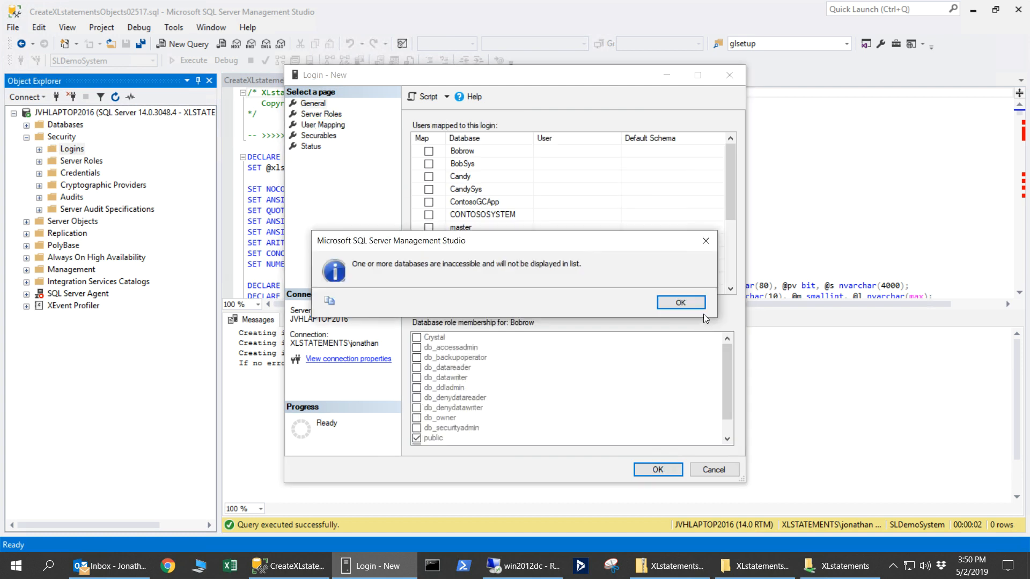
left_click(692, 305)
left_click_drag(727, 201, 732, 229)
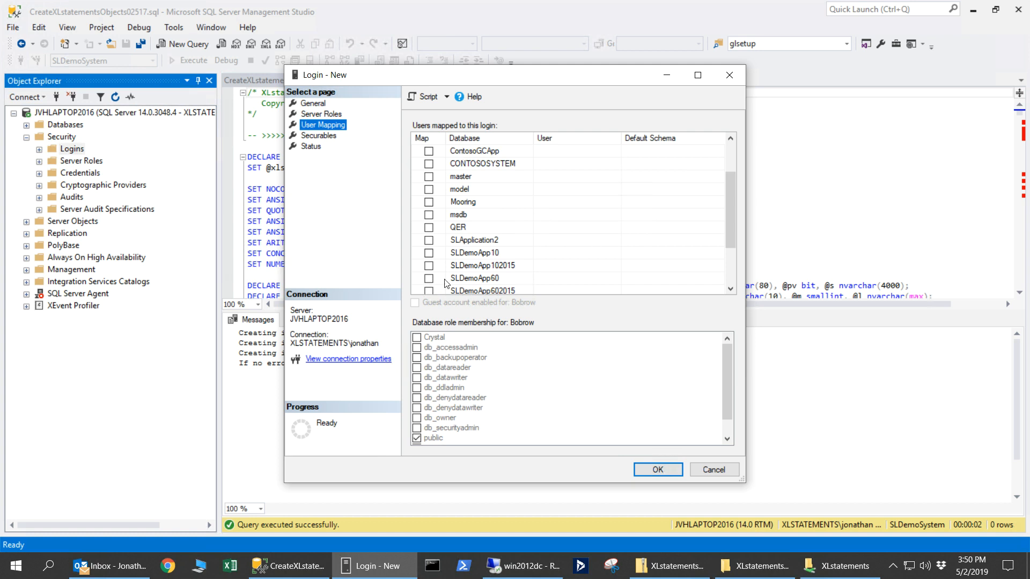
left_click_drag(736, 217, 732, 239)
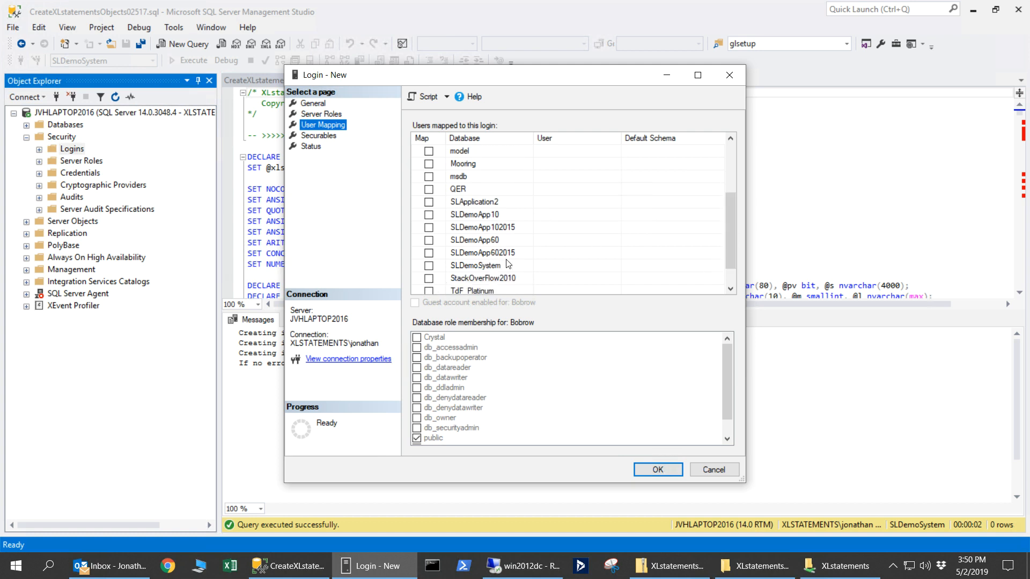
left_click(429, 265)
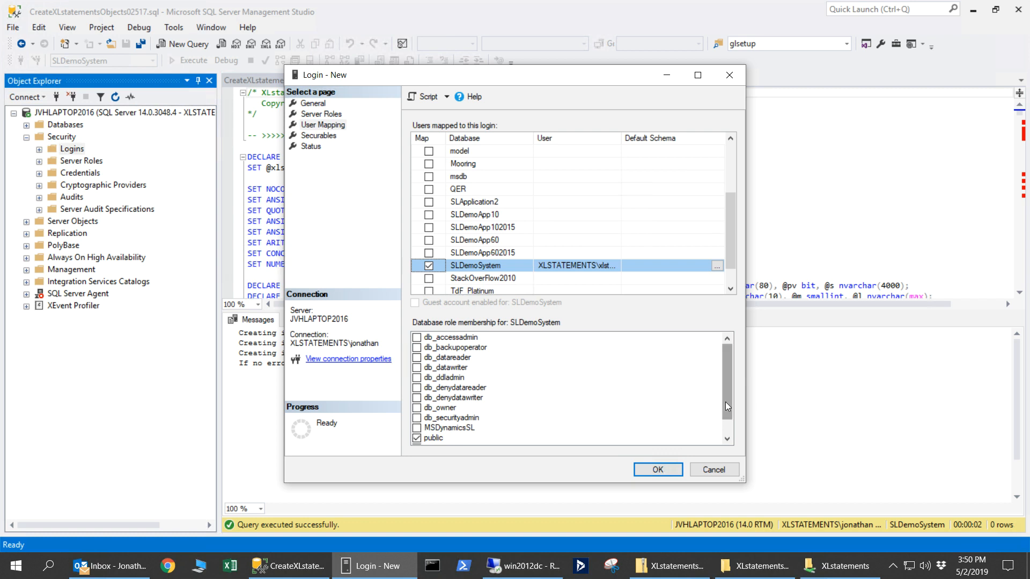
left_click_drag(725, 401, 730, 424)
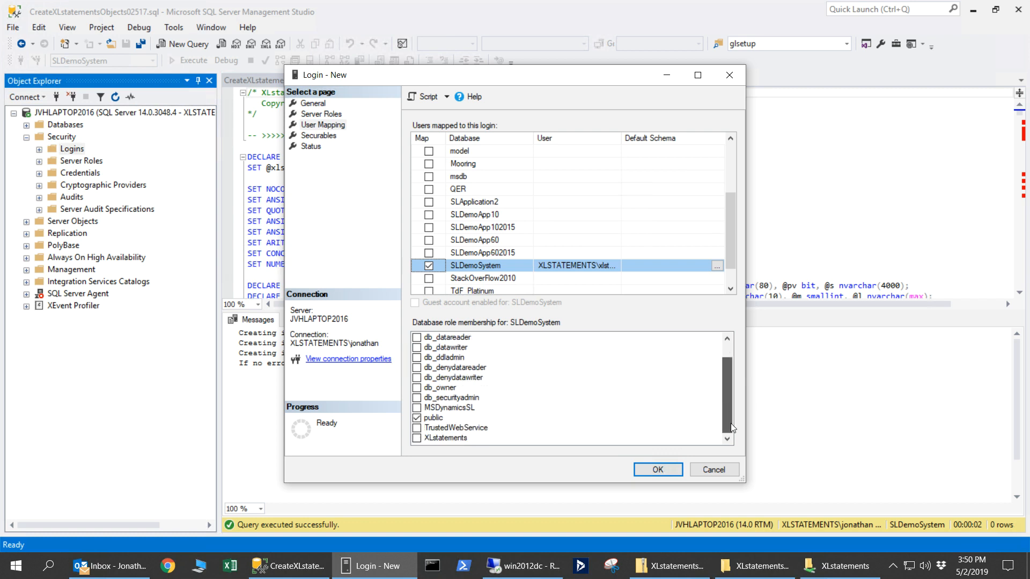
left_click(418, 438)
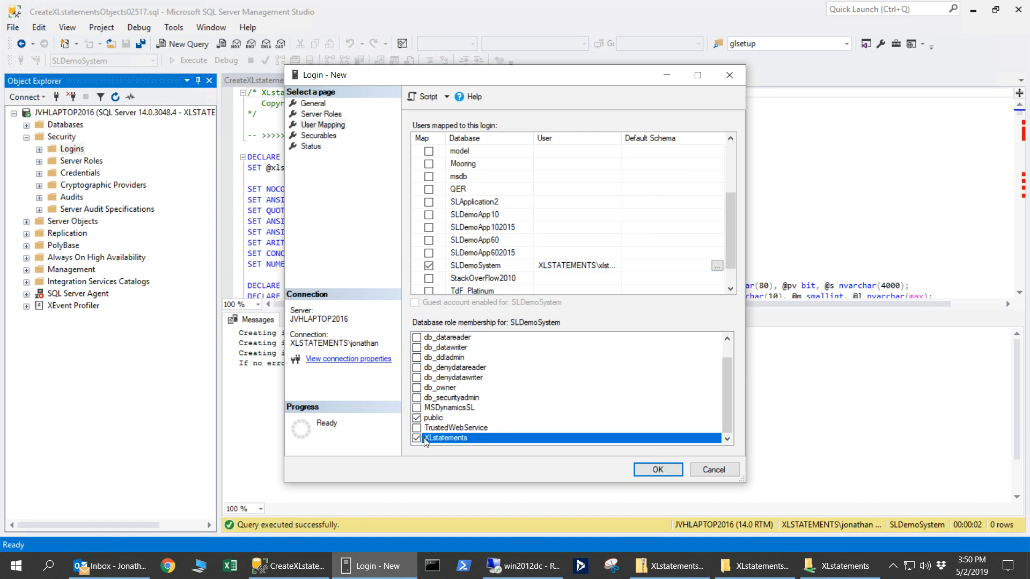
left_click(645, 469)
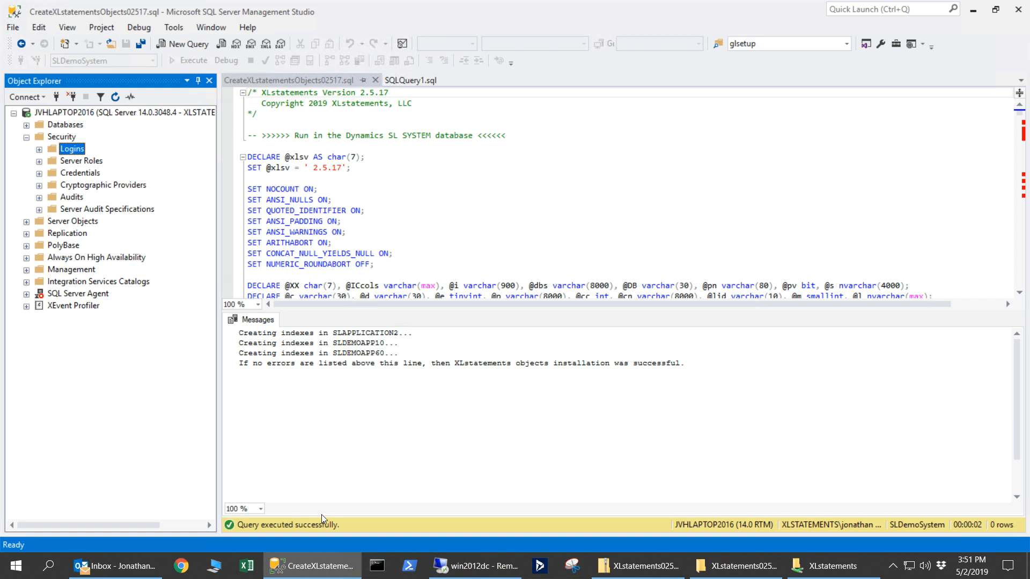
Close SQL Server Management Studio, switch to Excel and bring up its list of available Excel add-ins
left_click(1017, 8)
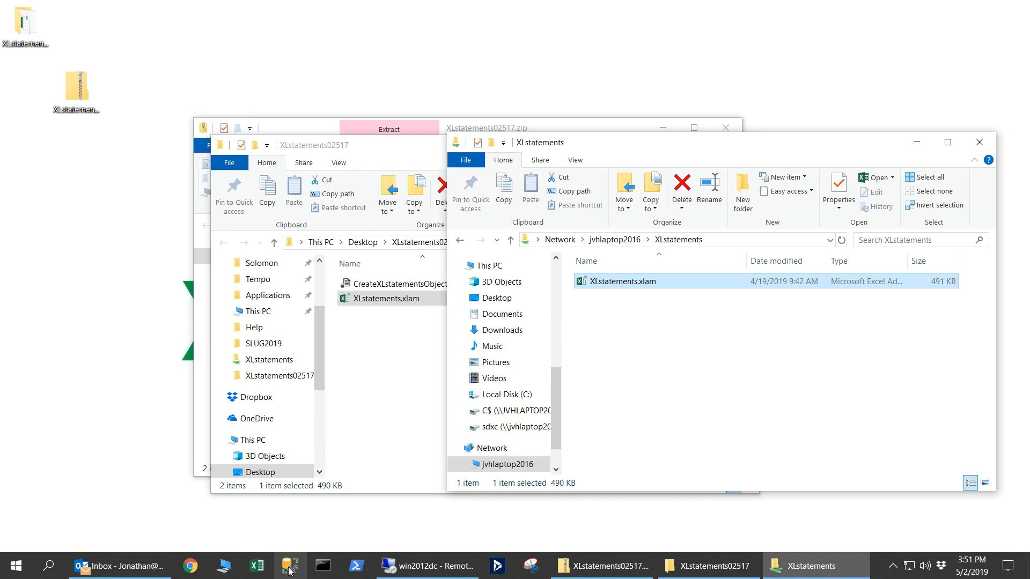
left_click(257, 568)
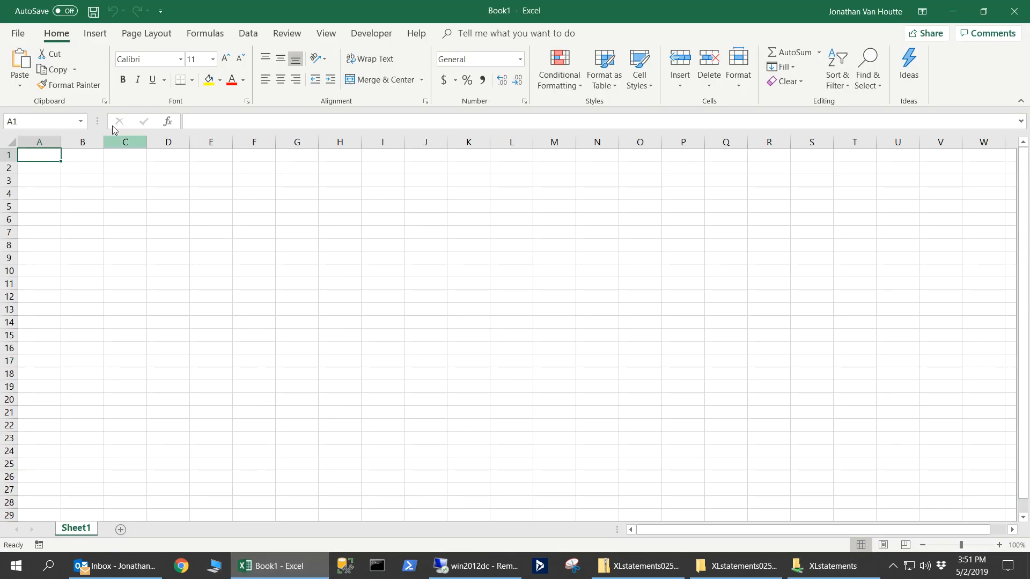
left_click(21, 40)
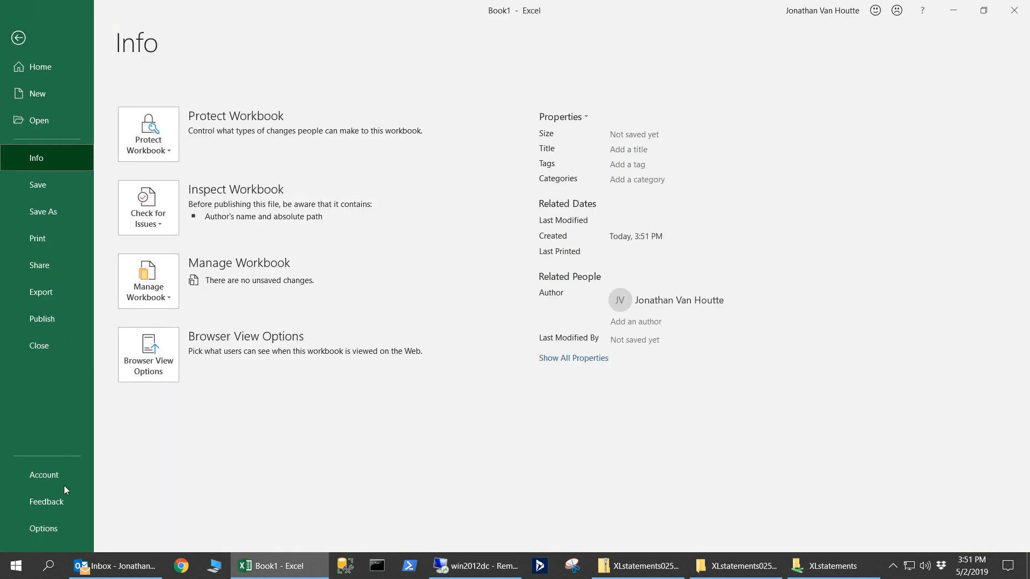
left_click(64, 524)
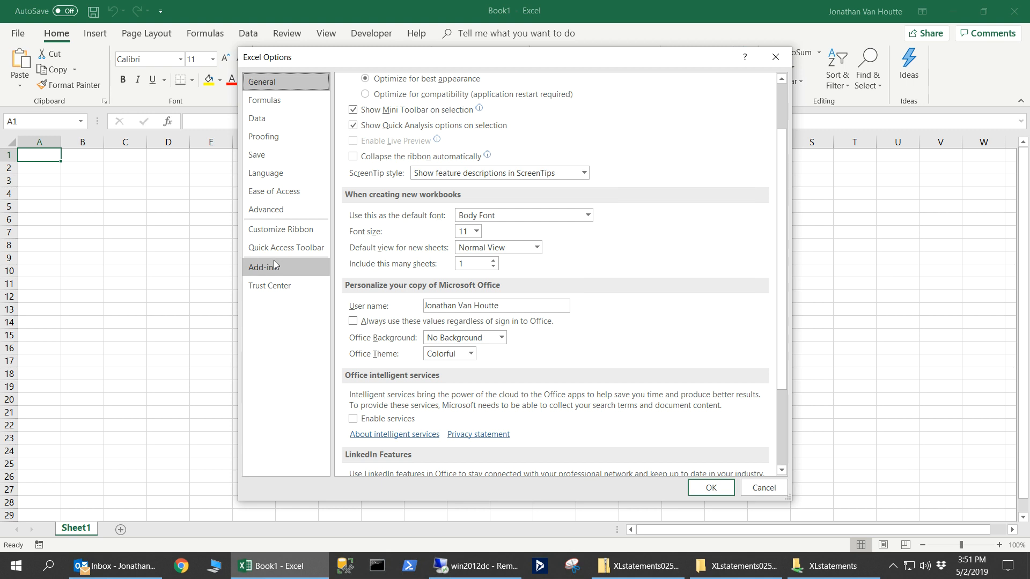
left_click(275, 264)
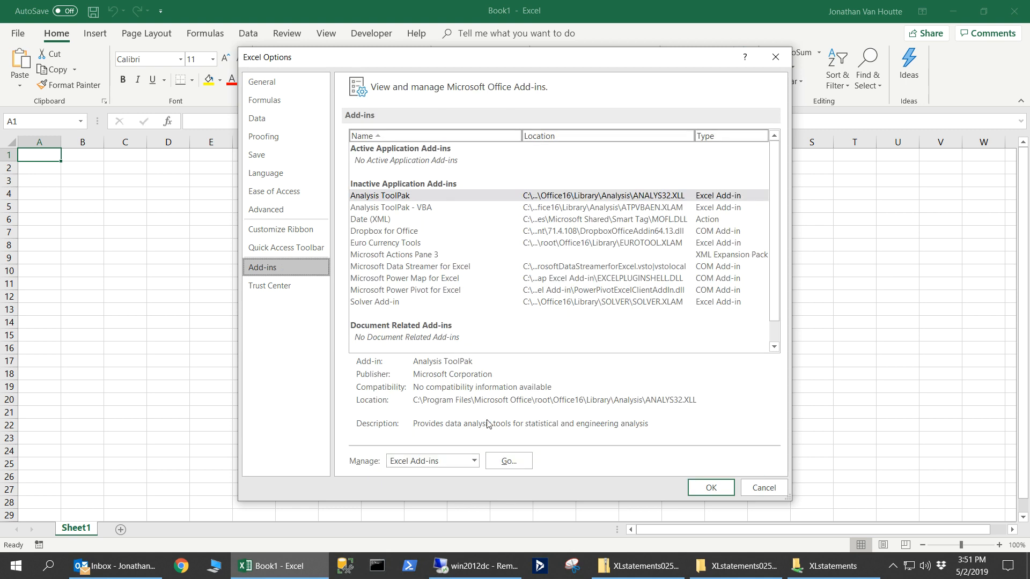
left_click(524, 460)
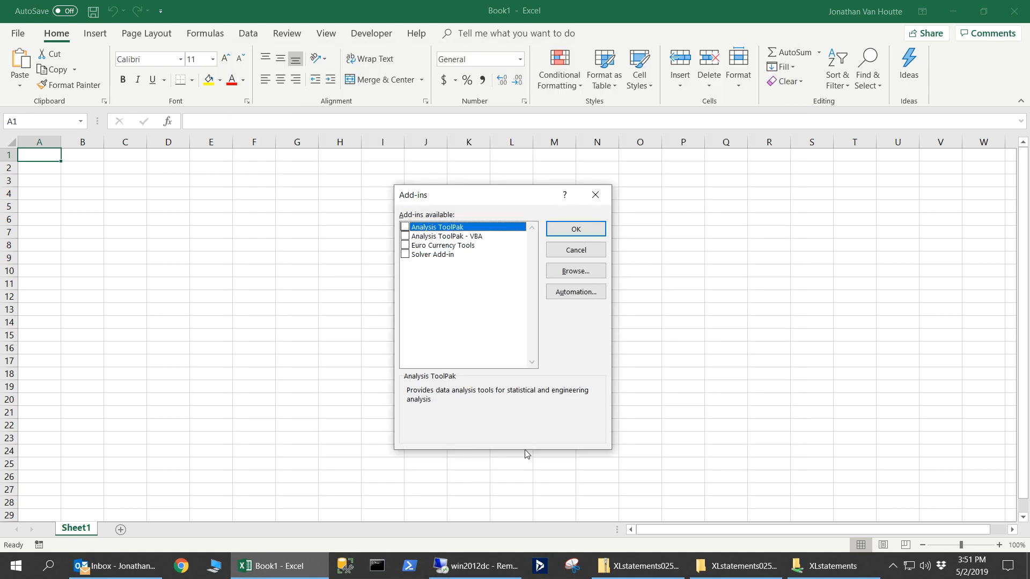
Browse for a new Excel add-in and specify the shared file \\jvhlaptop2016\XLstatements\XLstatements.xlam
left_click(573, 272)
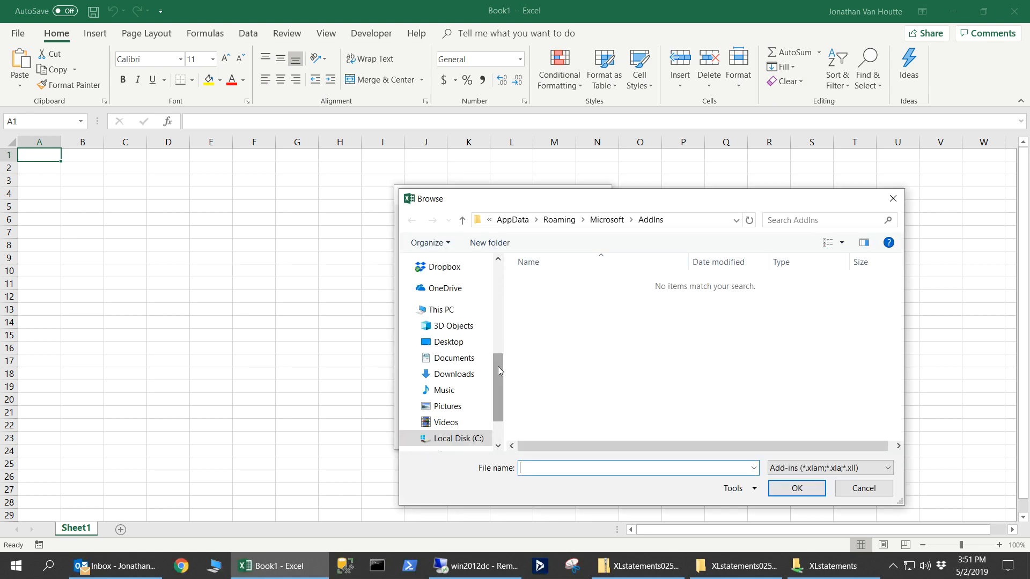
left_click_drag(498, 371, 499, 412)
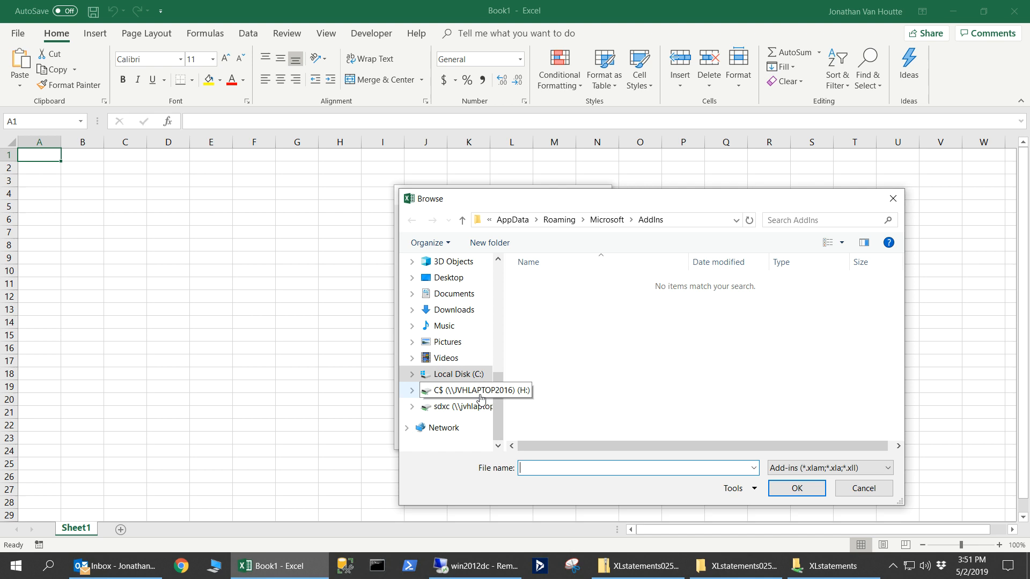
left_click_drag(494, 399, 495, 291)
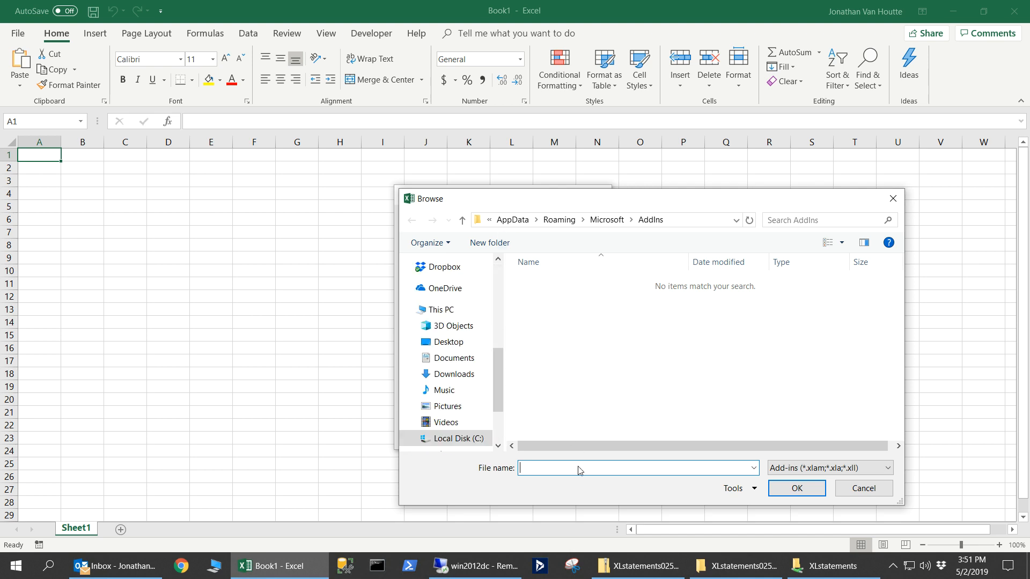
type("\\\\")
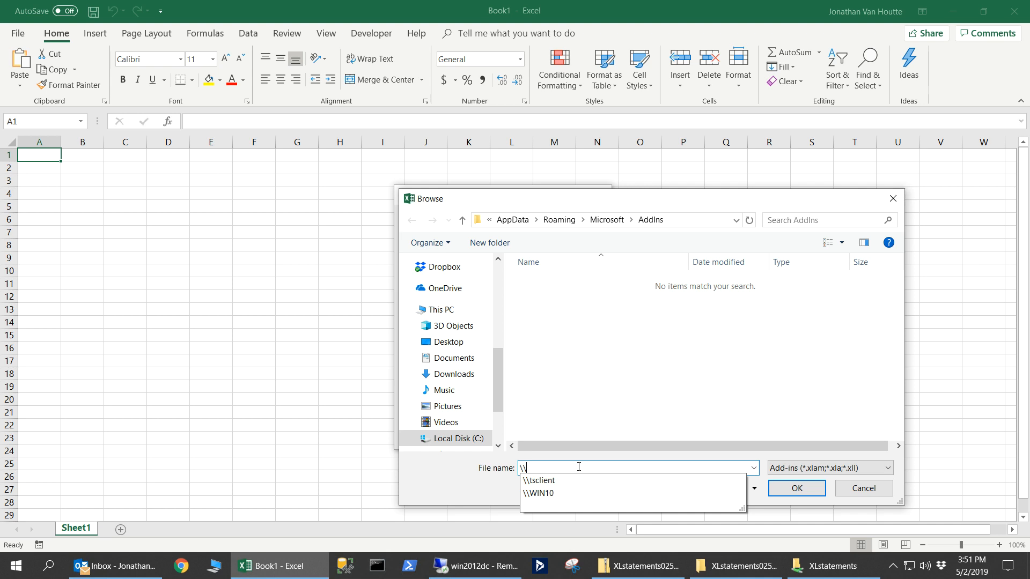
type("jvhlapt")
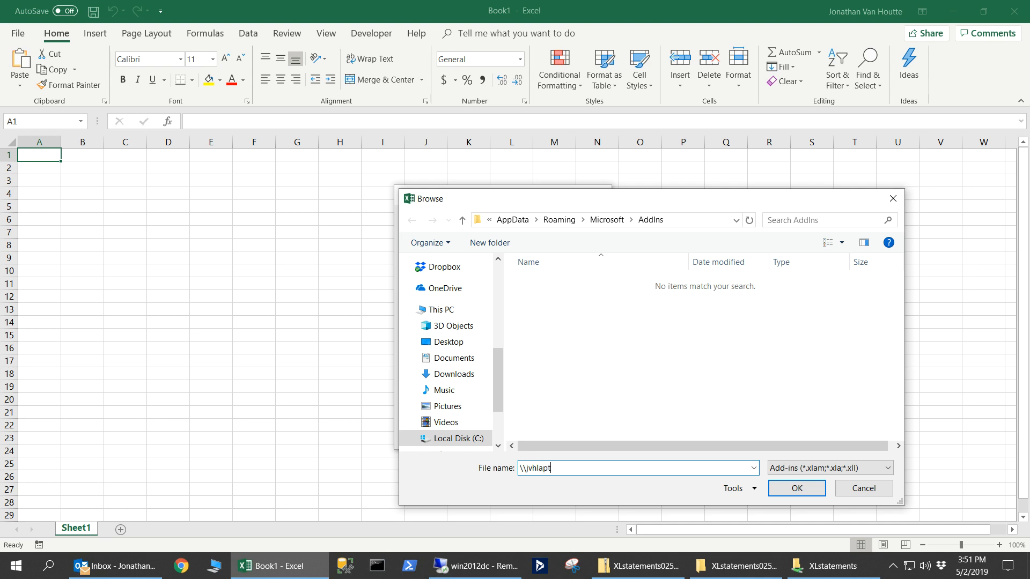
type("op2016\\")
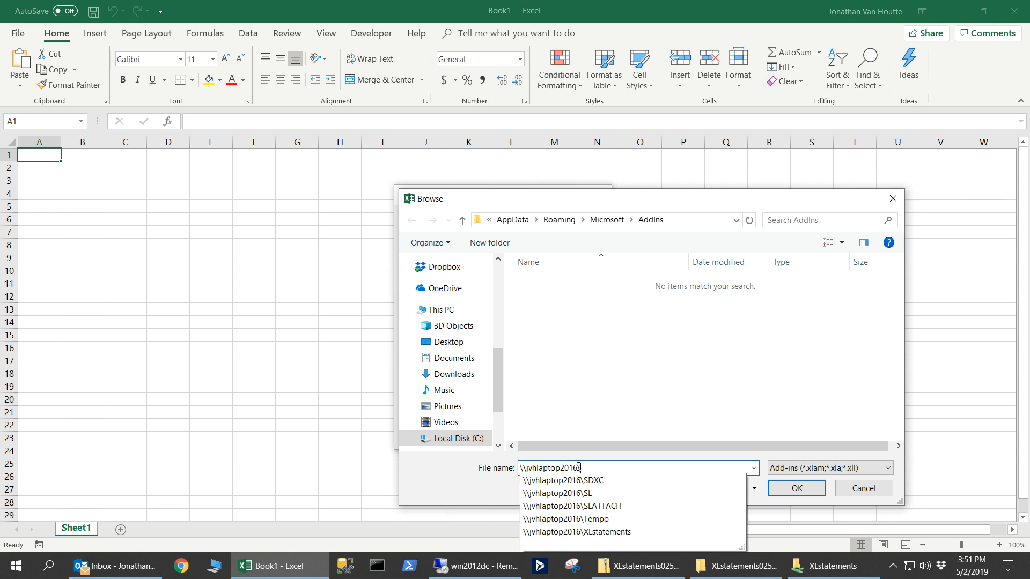
left_click(572, 531)
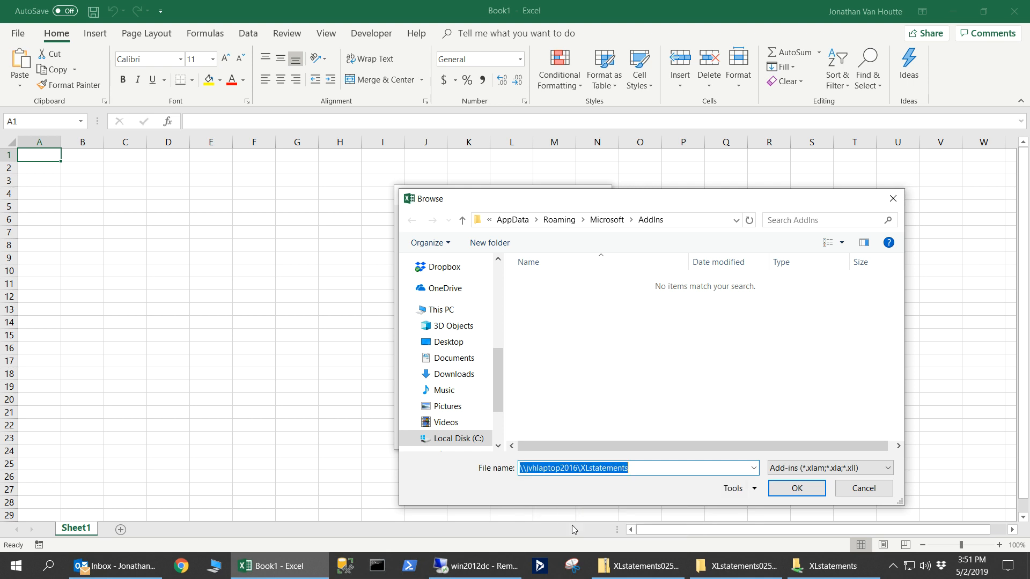
left_click(640, 464)
type("\\")
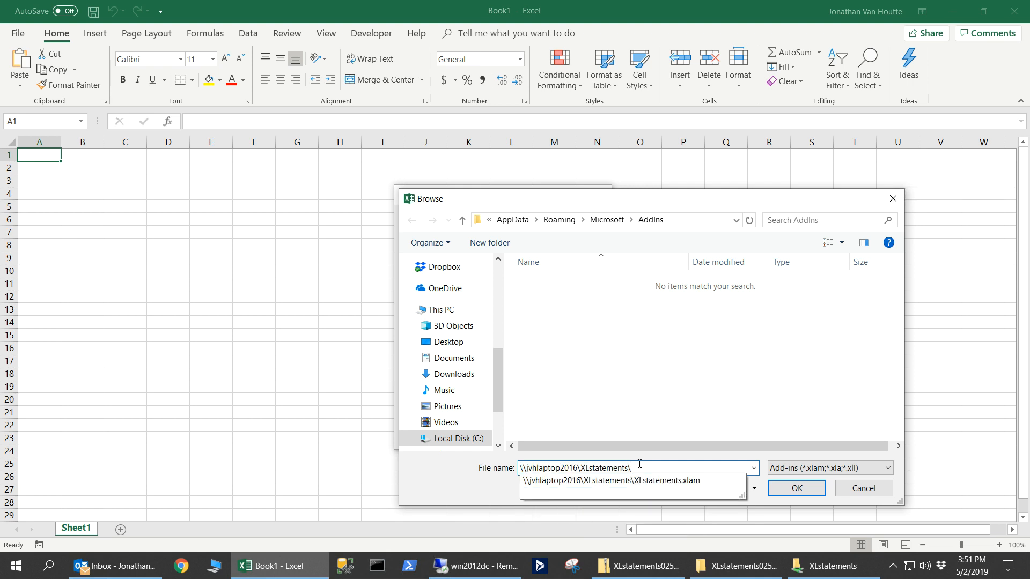
left_click(648, 481)
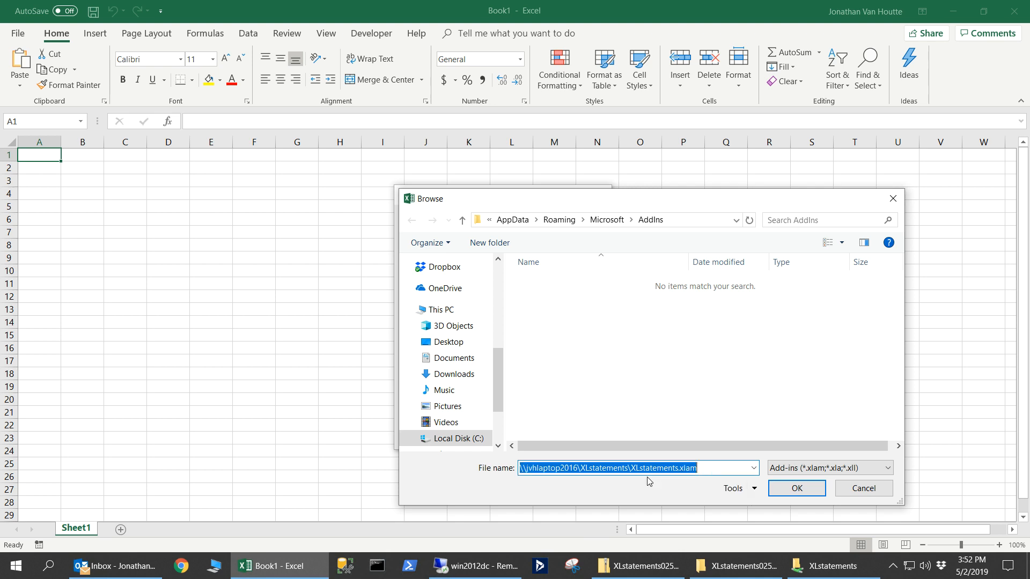
Add XLstatements from the share without copying it to the local Addins folder and load it in Excel
left_click(813, 499)
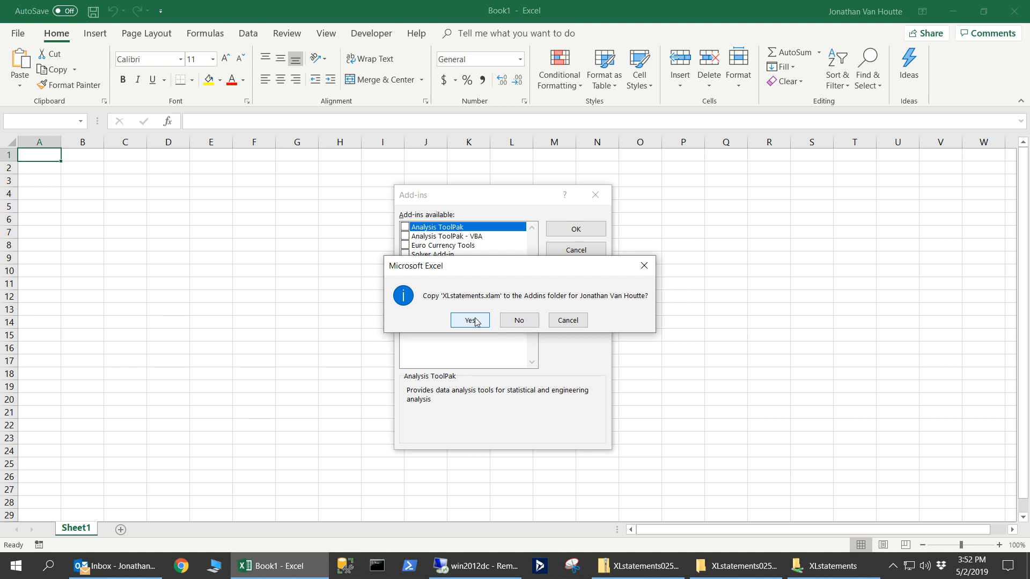
left_click(522, 321)
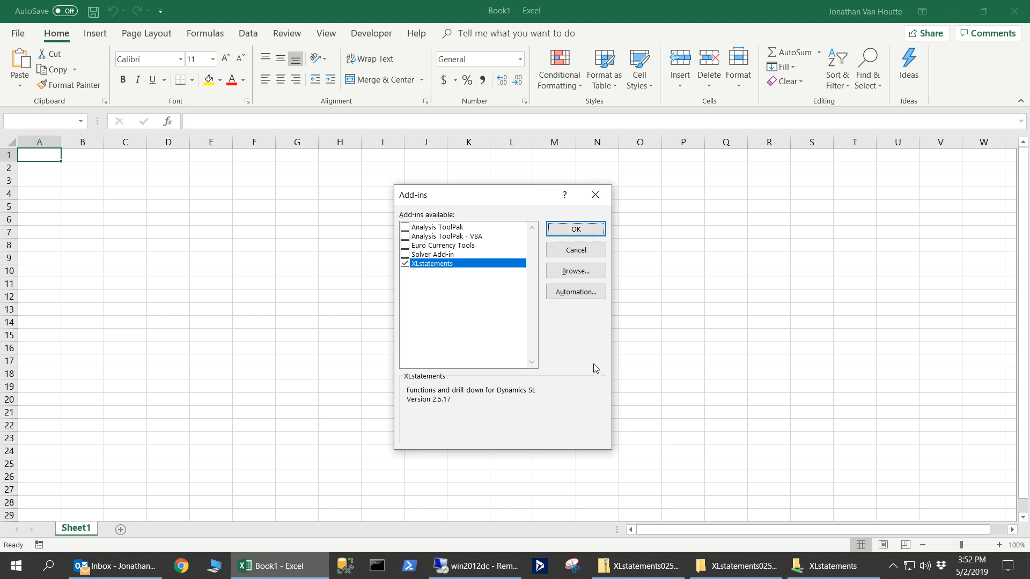
left_click(576, 229)
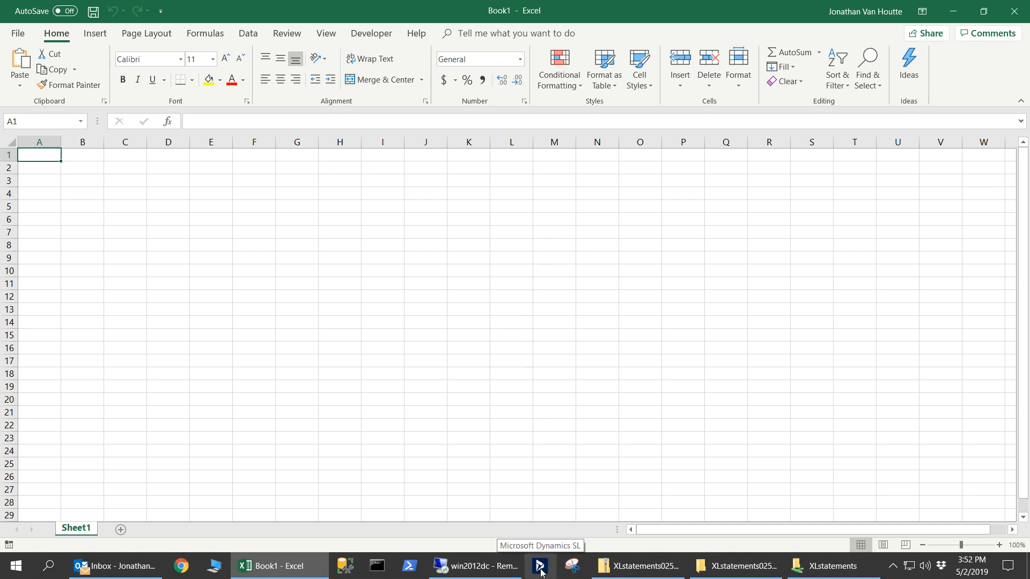
Check the SQL Server, system database and registration key in the XLstatements system setup, accept them and close the XLstatements options
left_click(291, 37)
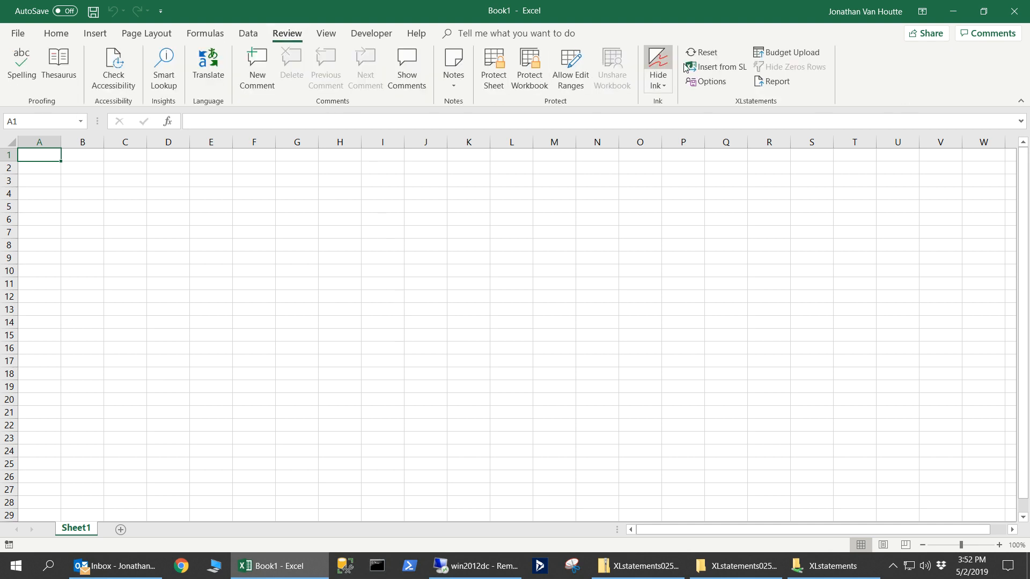
left_click(704, 81)
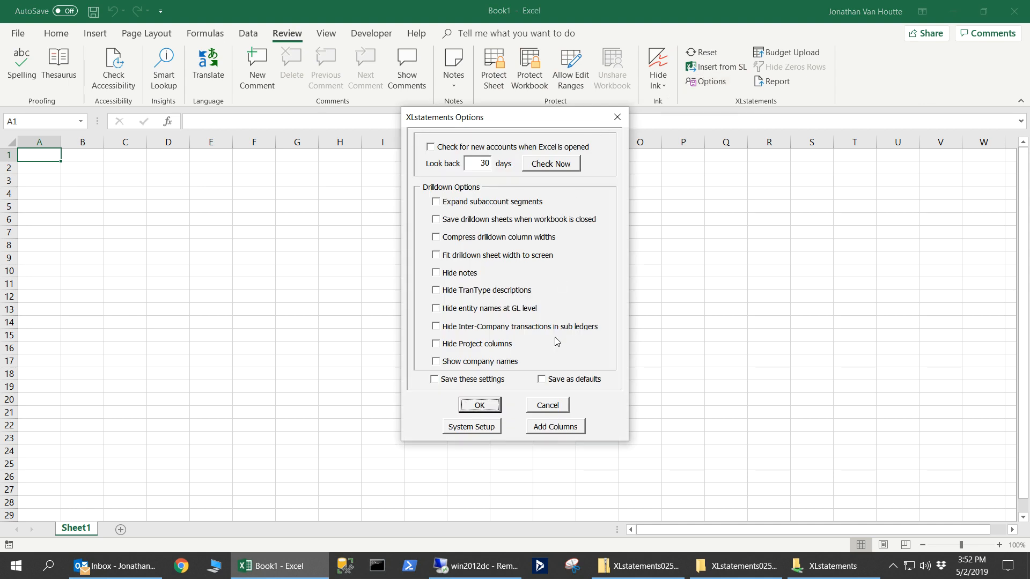
left_click(485, 429)
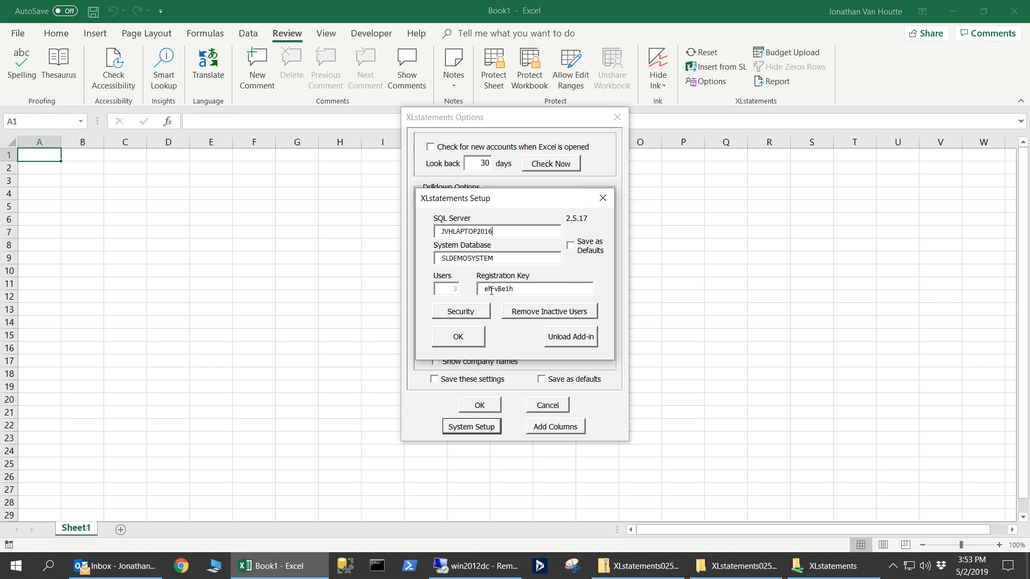
left_click(474, 332)
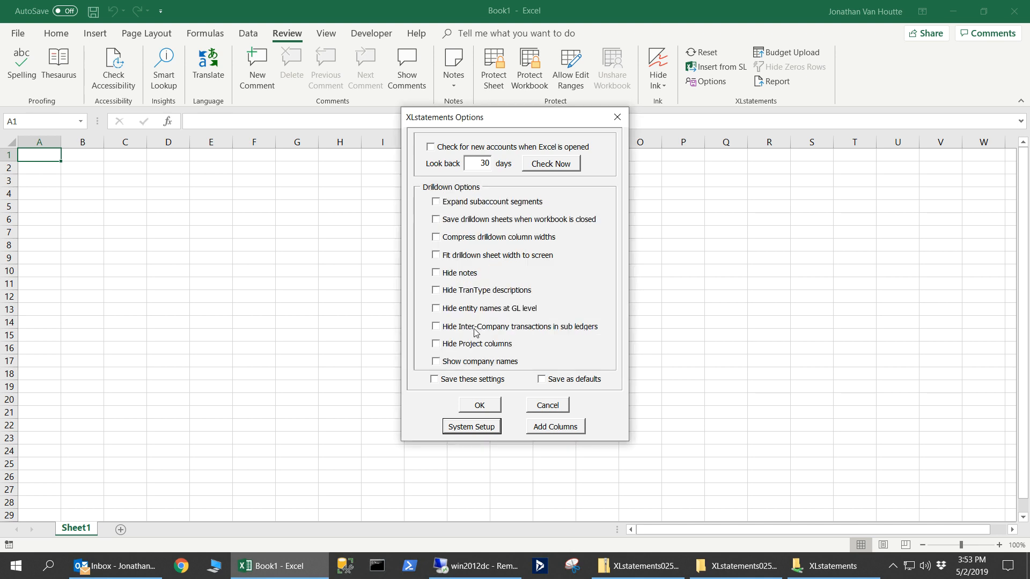
left_click(617, 118)
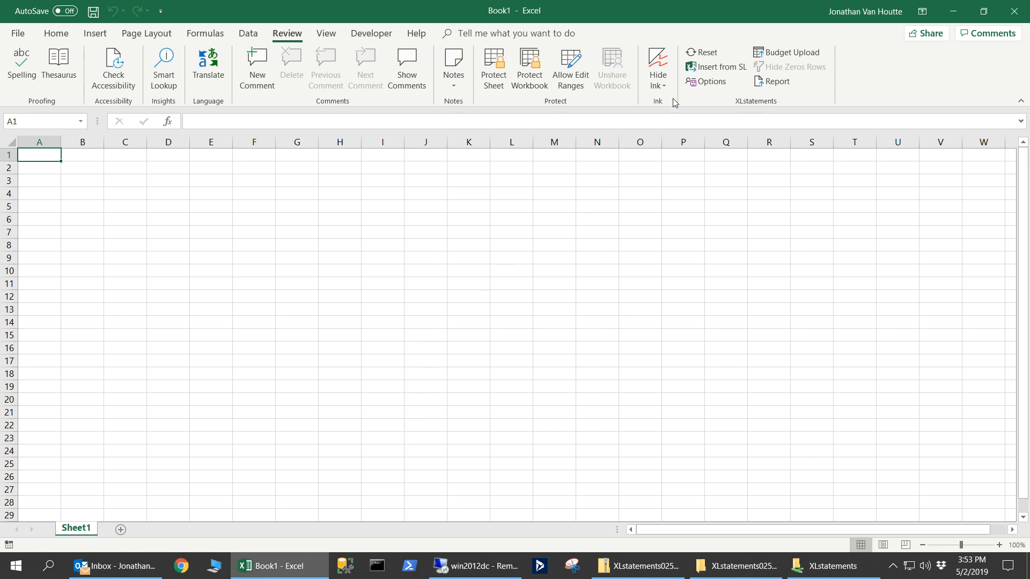
Return to the XLstatements system setup, look over the version, security, inactive user and unload options, and dismiss the setup
left_click(720, 65)
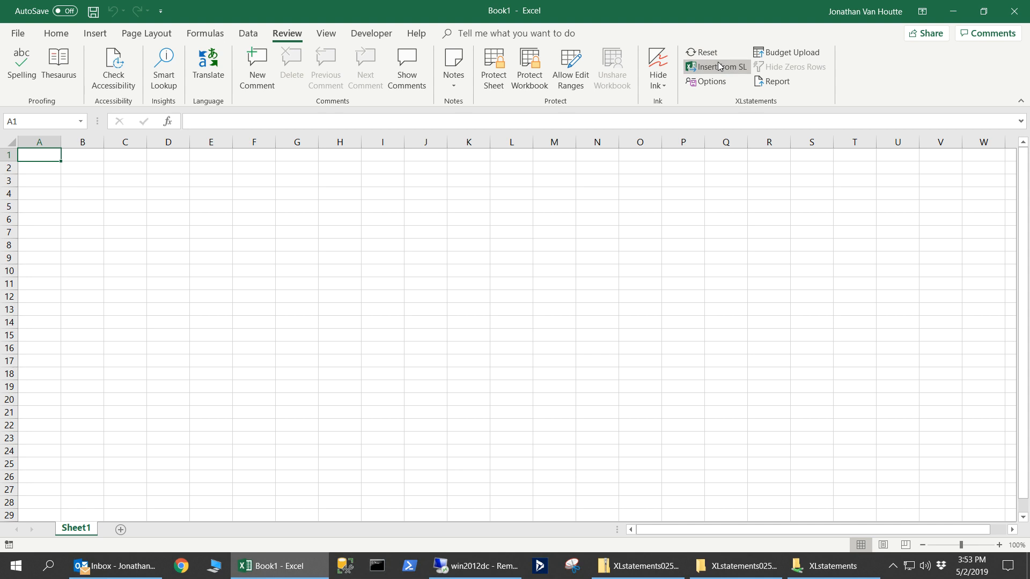
left_click(667, 78)
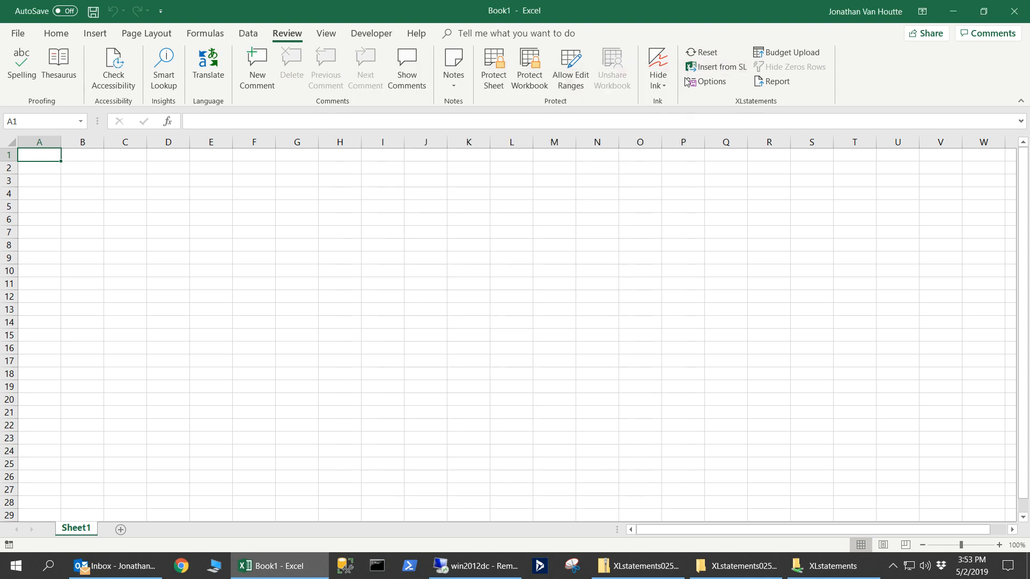
left_click(697, 81)
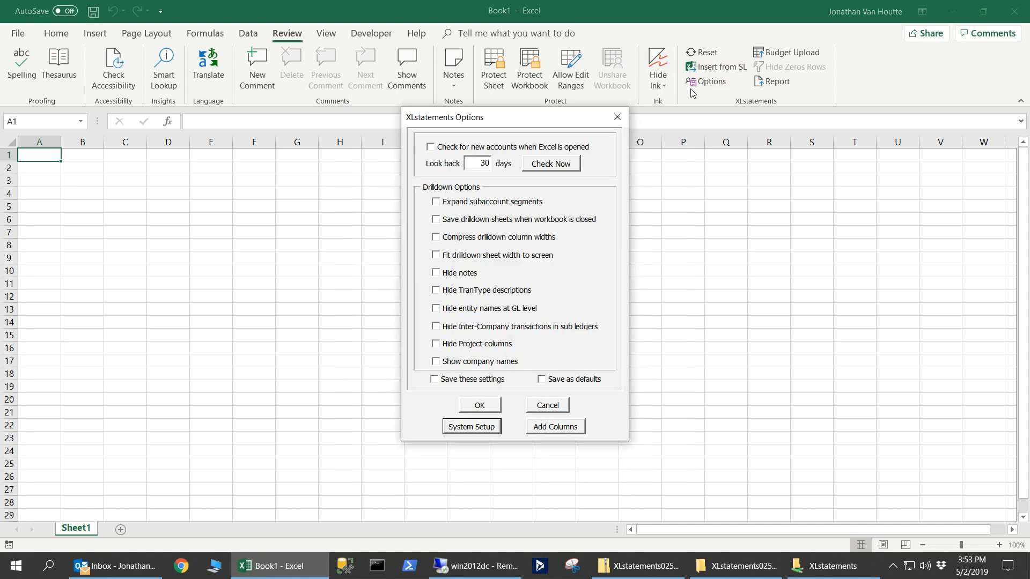
left_click(491, 427)
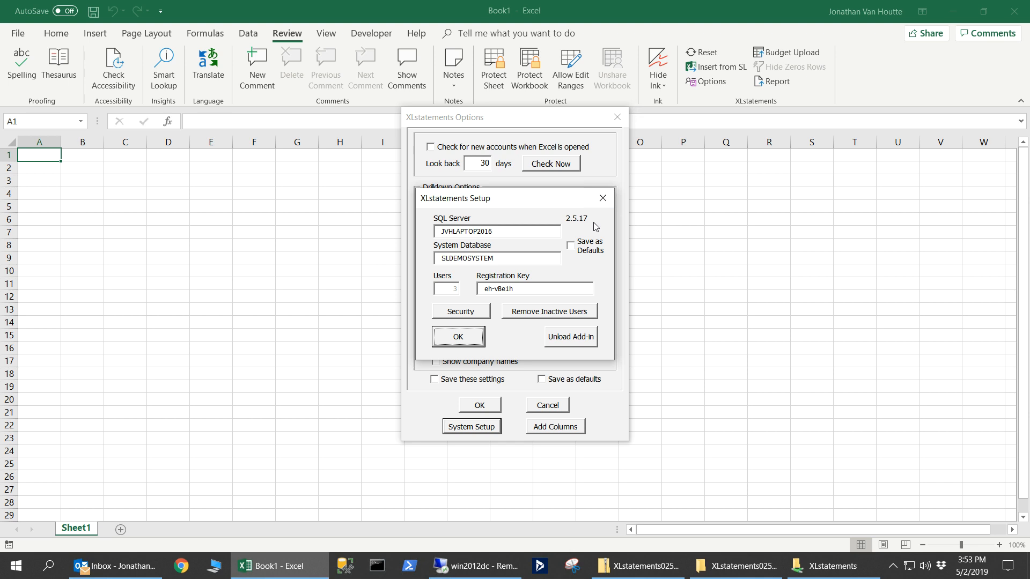
left_click(602, 198)
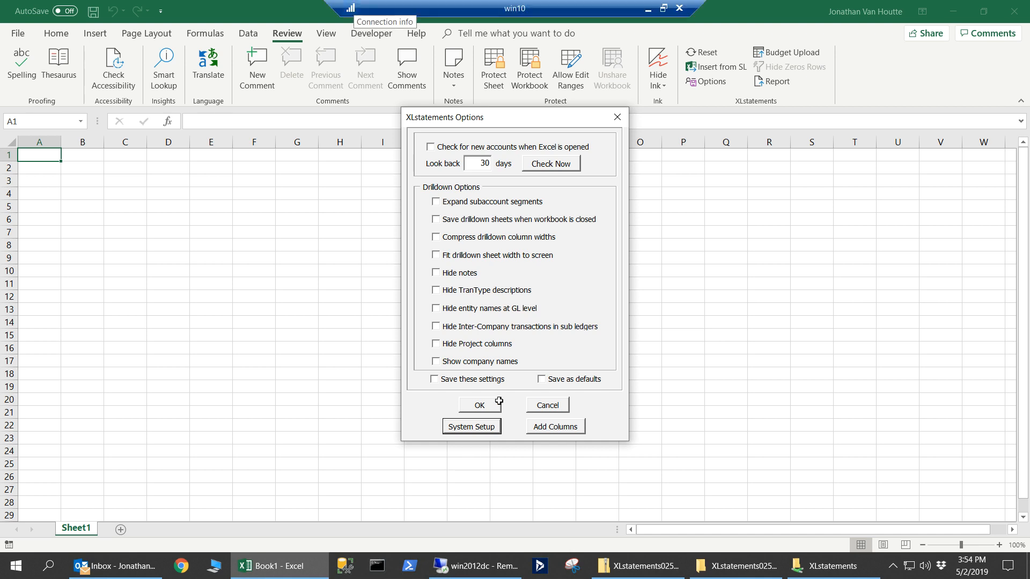
left_click(648, 9)
left_click(366, 477)
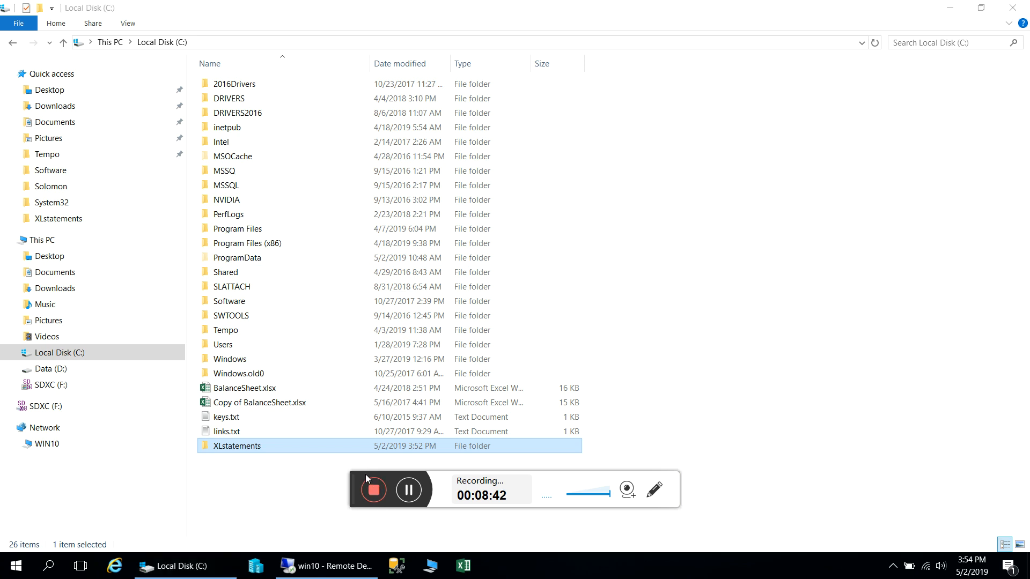